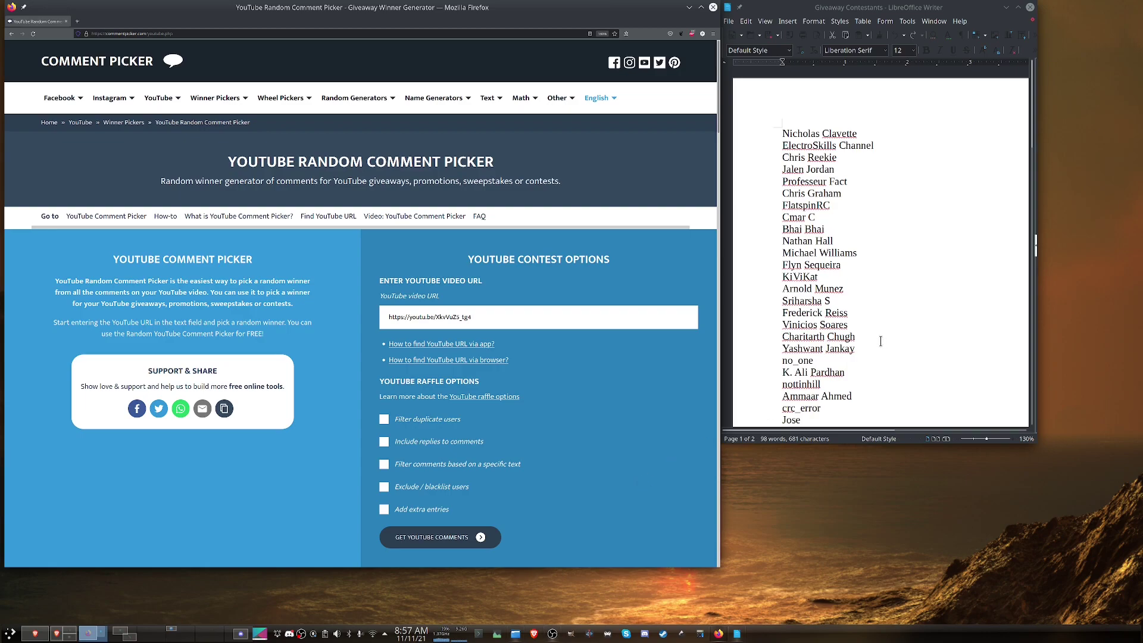
Step: Load all 56 of the YouTube video's comments into Comment Picker
{"action": "scroll", "coordinate": [881, 340], "scroll_direction": "down", "scroll_amount": 15}
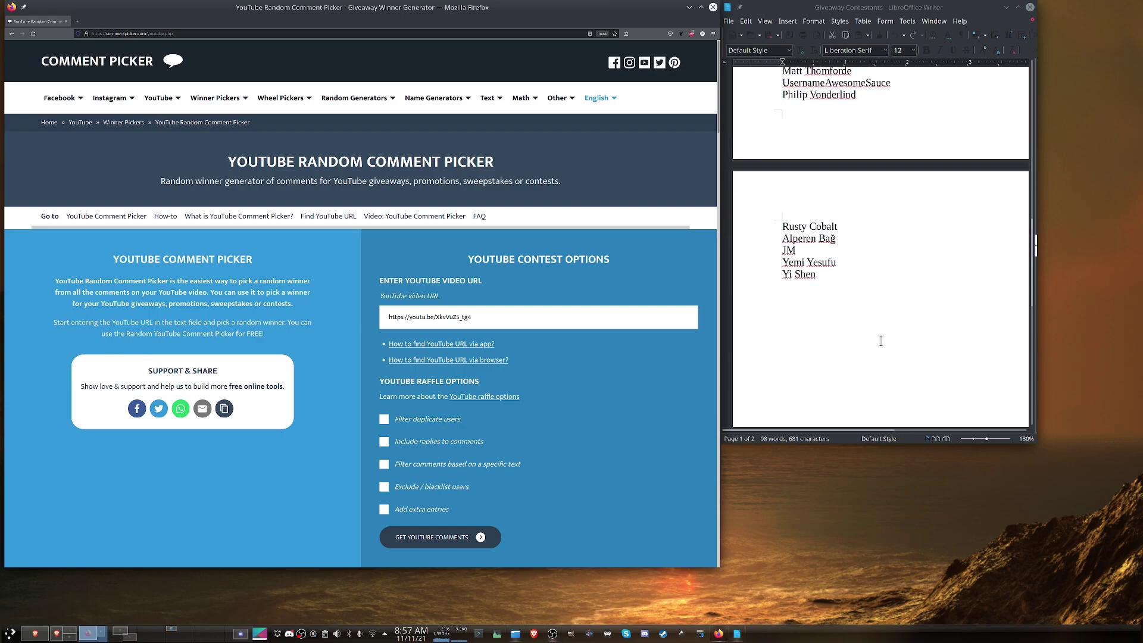
{"action": "scroll", "coordinate": [881, 340], "scroll_direction": "up", "scroll_amount": 15}
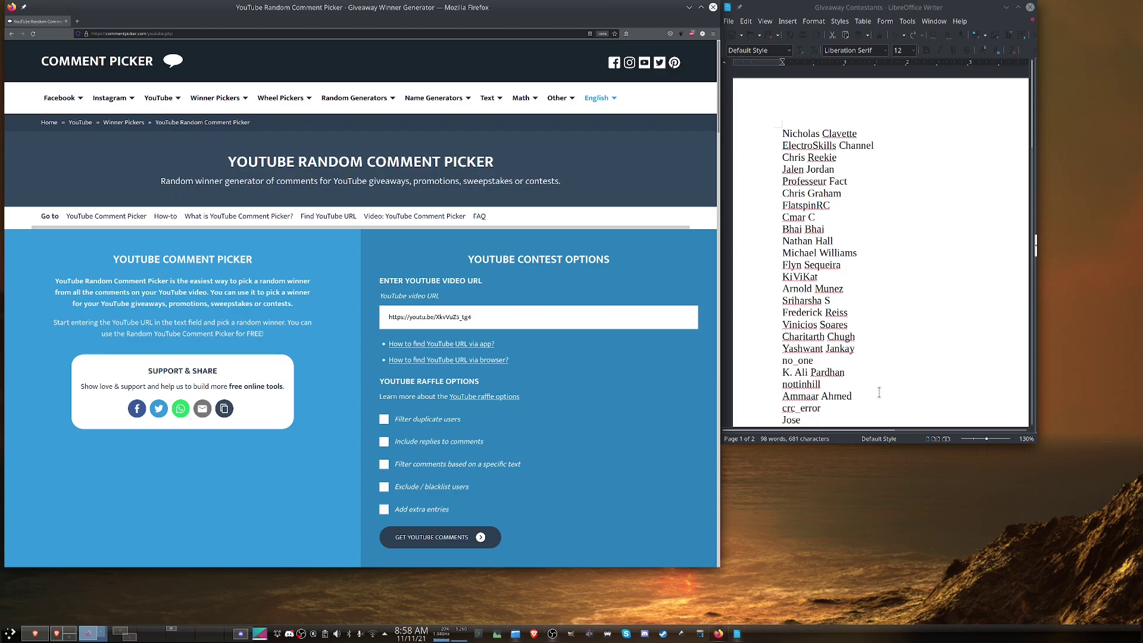
{"action": "left_click", "coordinate": [442, 537]}
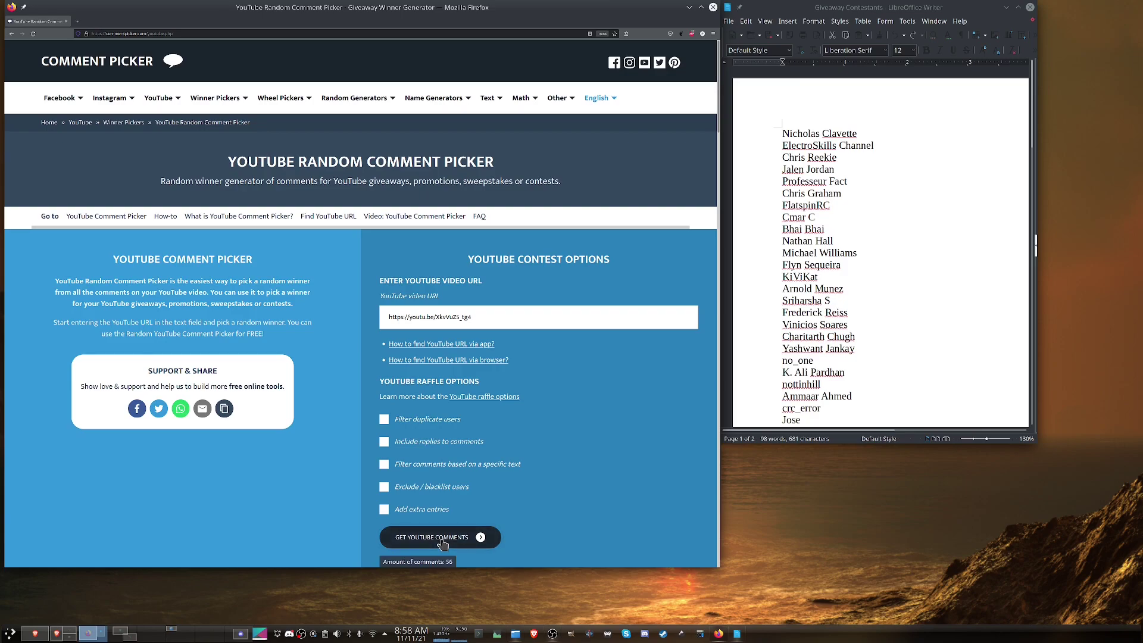
Step: Draw a random raffle winner from the loaded comments
{"action": "scroll", "coordinate": [251, 502], "scroll_direction": "down", "scroll_amount": 7}
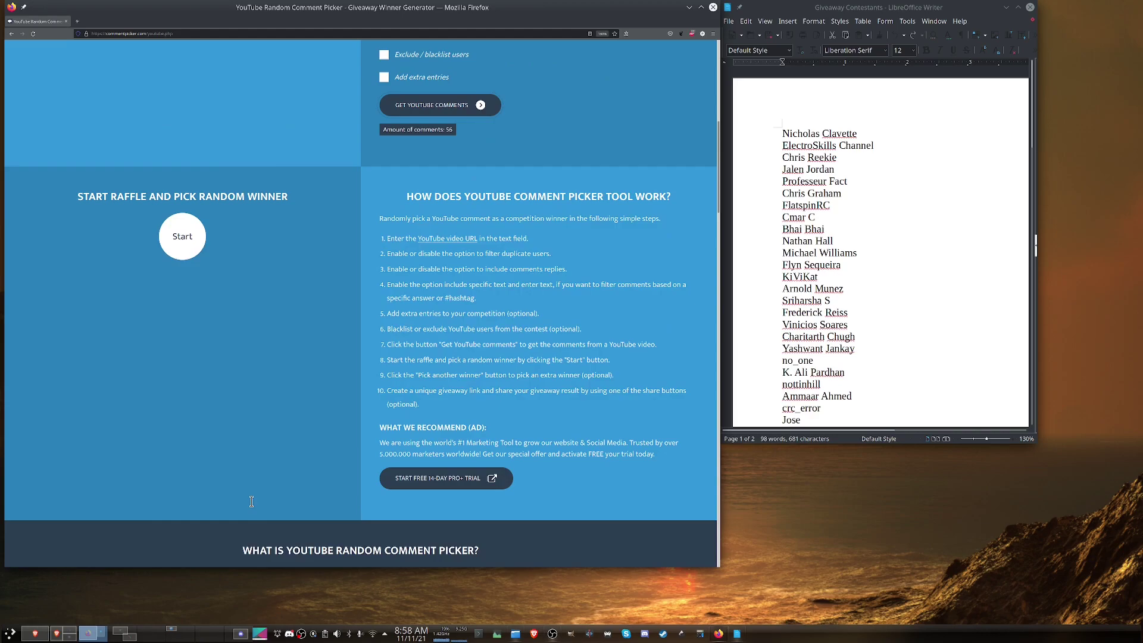
{"action": "scroll", "coordinate": [251, 502], "scroll_direction": "down", "scroll_amount": 2}
{"action": "scroll", "coordinate": [252, 502], "scroll_direction": "up", "scroll_amount": 2}
{"action": "left_click", "coordinate": [184, 271]}
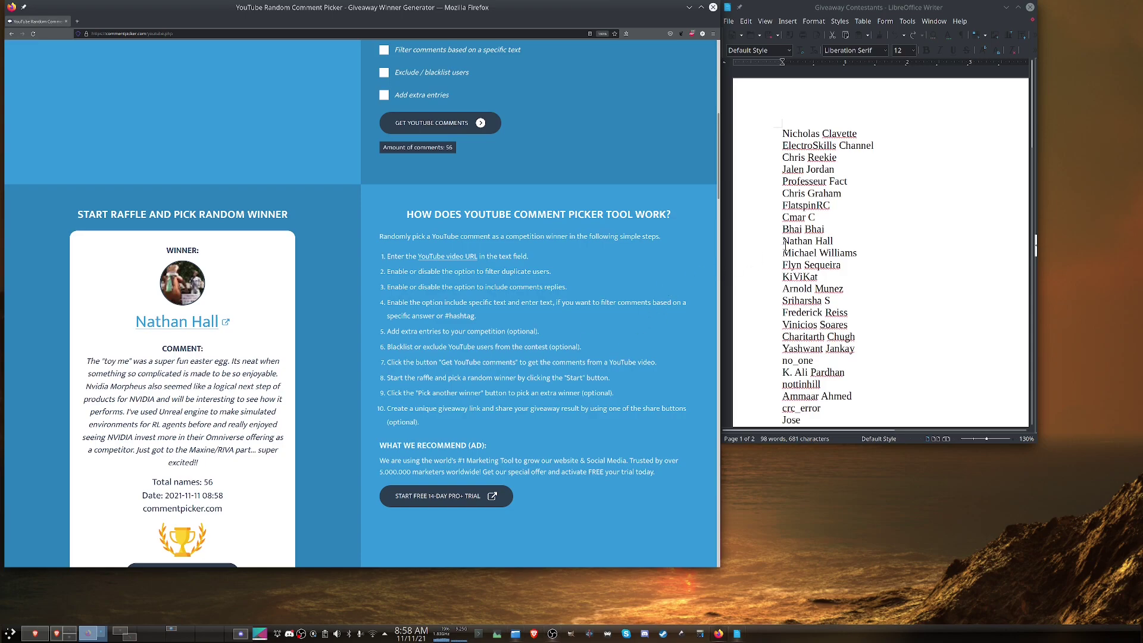
Step: Strike through the drawn winner's name in the contestant list
{"action": "left_click_drag", "start_coordinate": [783, 241], "coordinate": [835, 241]}
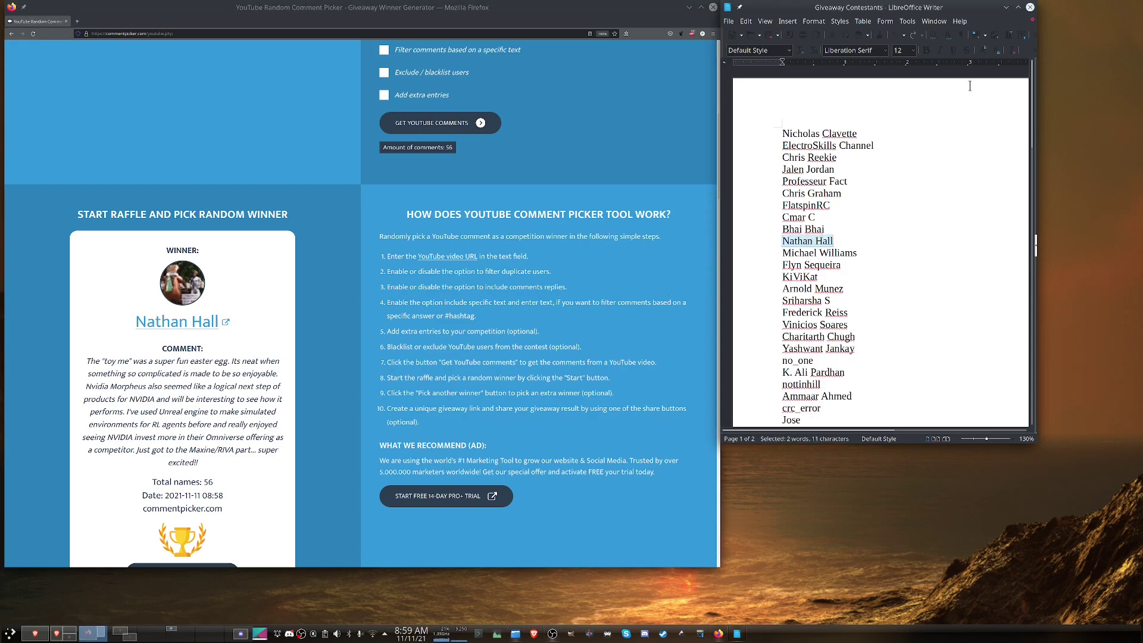
{"action": "left_click", "coordinate": [967, 51]}
{"action": "left_click", "coordinate": [871, 263]}
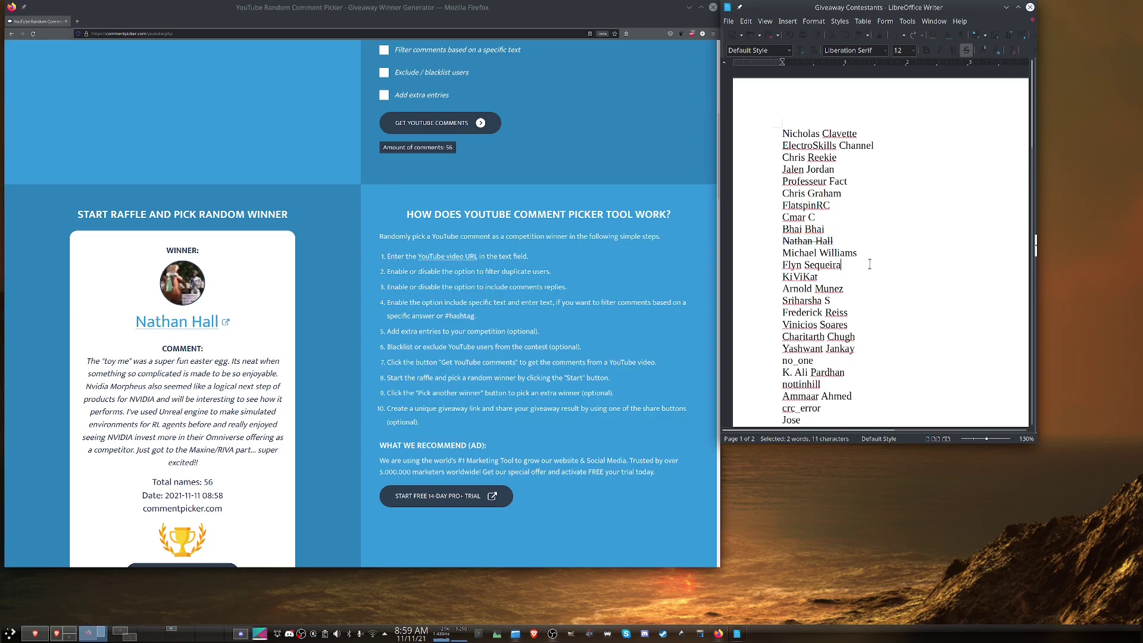
Step: After the last contestant, add a 'Winners:' line with the winner's name followed by '- Course'
{"action": "scroll", "coordinate": [870, 264], "scroll_direction": "down", "scroll_amount": 20}
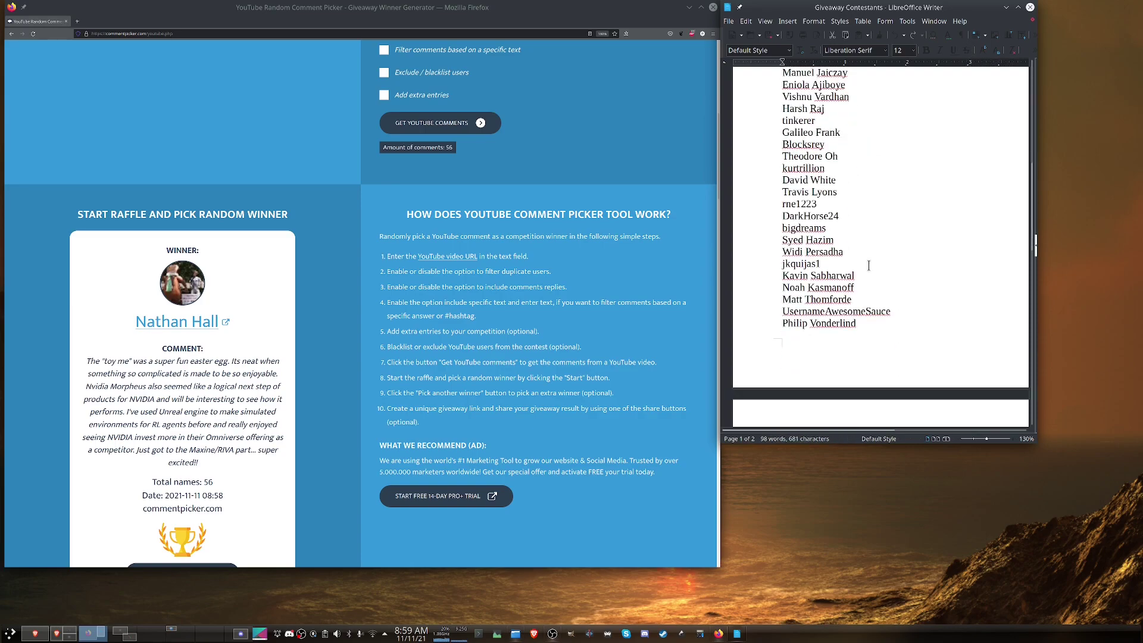
{"action": "left_click", "coordinate": [862, 326]}
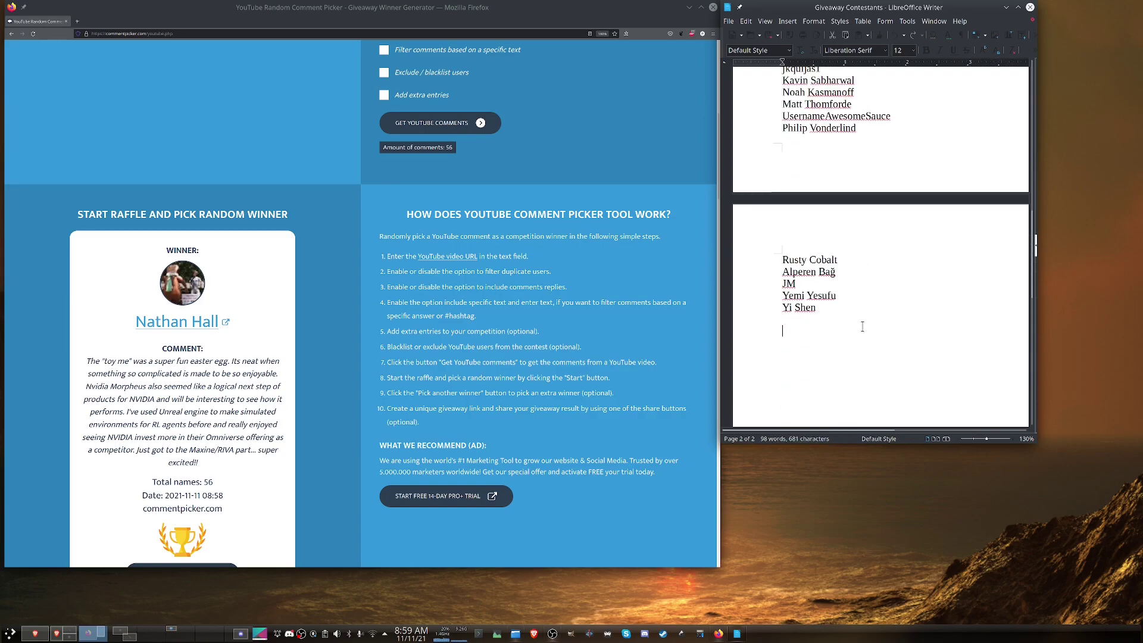
{"action": "type", "text": "Winners:"}
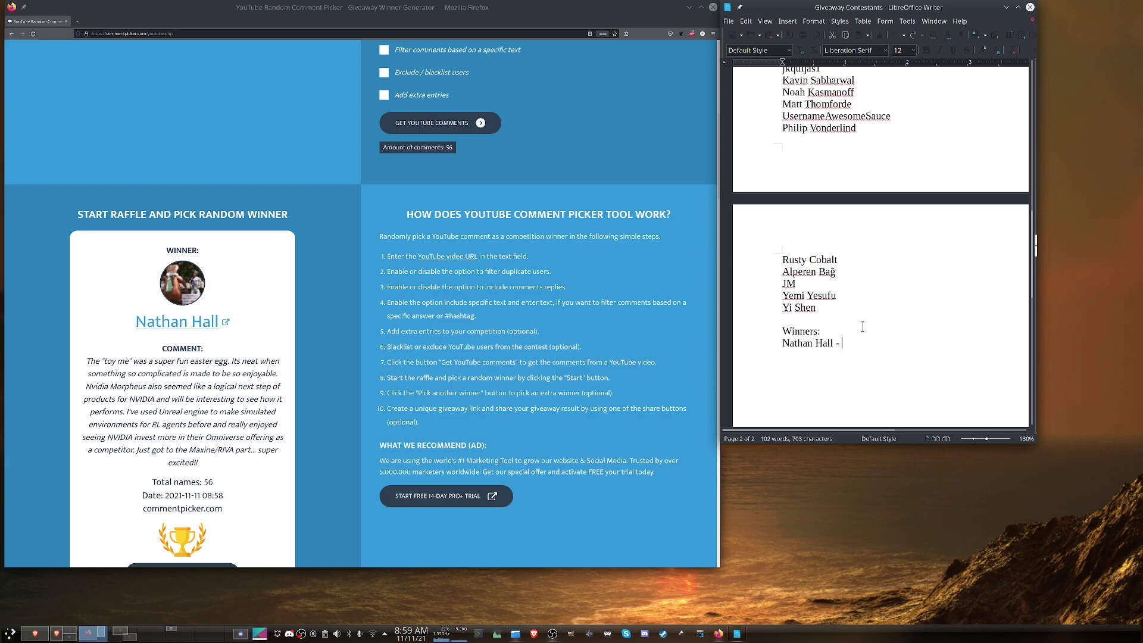
{"action": "type", "text": "Course"}
{"action": "key", "text": "Return"}
{"action": "scroll", "coordinate": [862, 327], "scroll_direction": "up", "scroll_amount": 15}
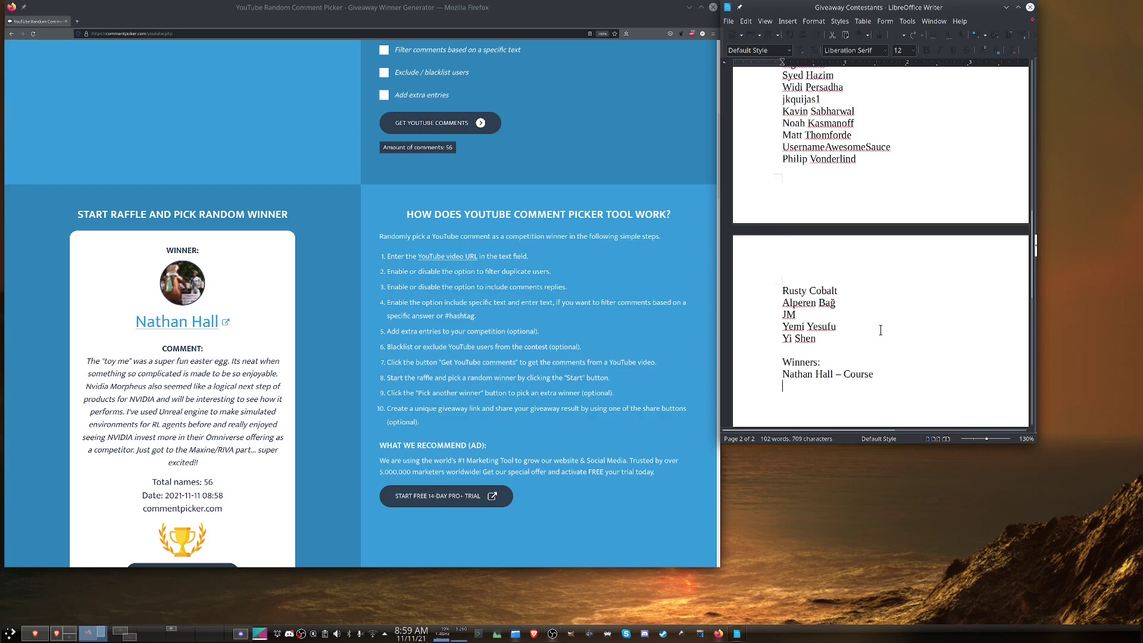
Step: Draw a second random winner in Comment Picker and view the result
{"action": "left_click", "coordinate": [266, 468]}
{"action": "scroll", "coordinate": [266, 468], "scroll_direction": "down", "scroll_amount": 3}
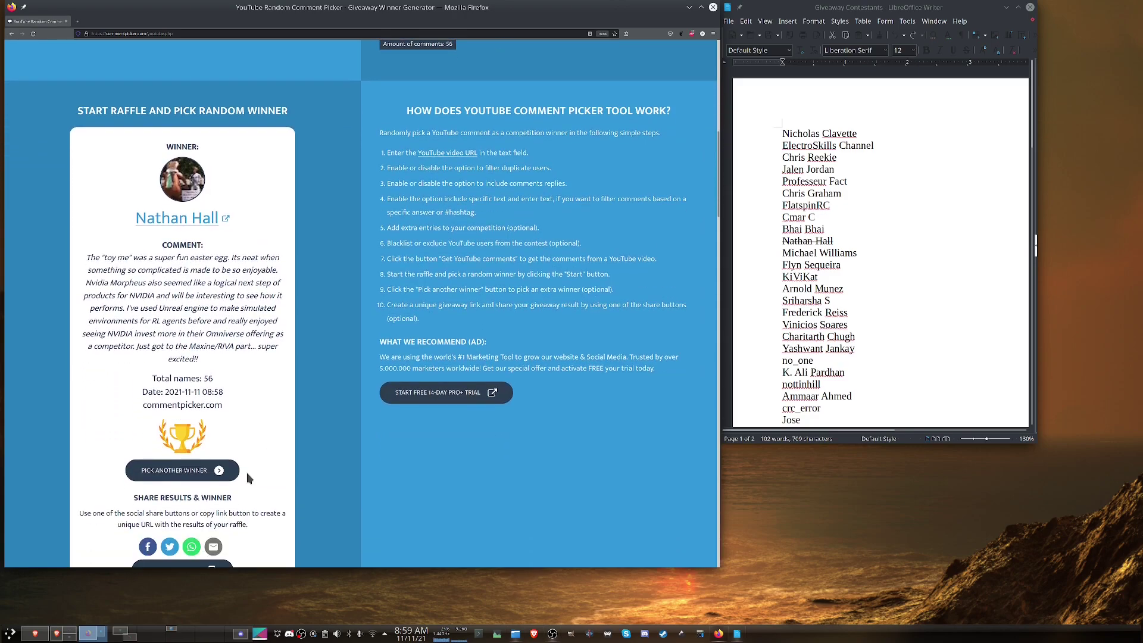
{"action": "left_click", "coordinate": [173, 471]}
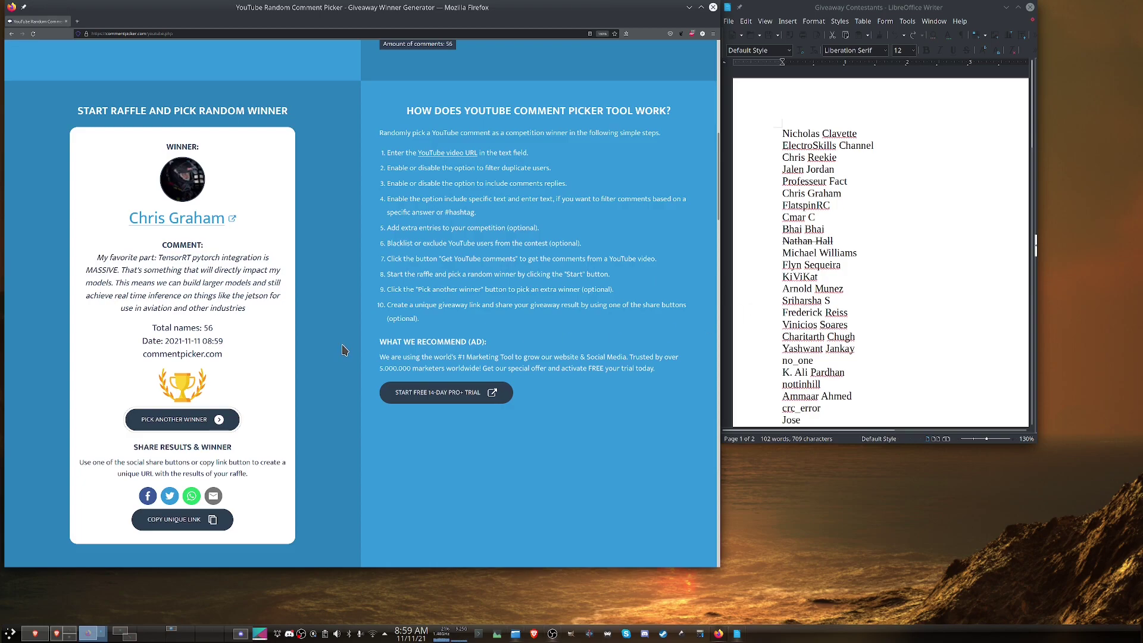
{"action": "scroll", "coordinate": [874, 349], "scroll_direction": "down", "scroll_amount": 12}
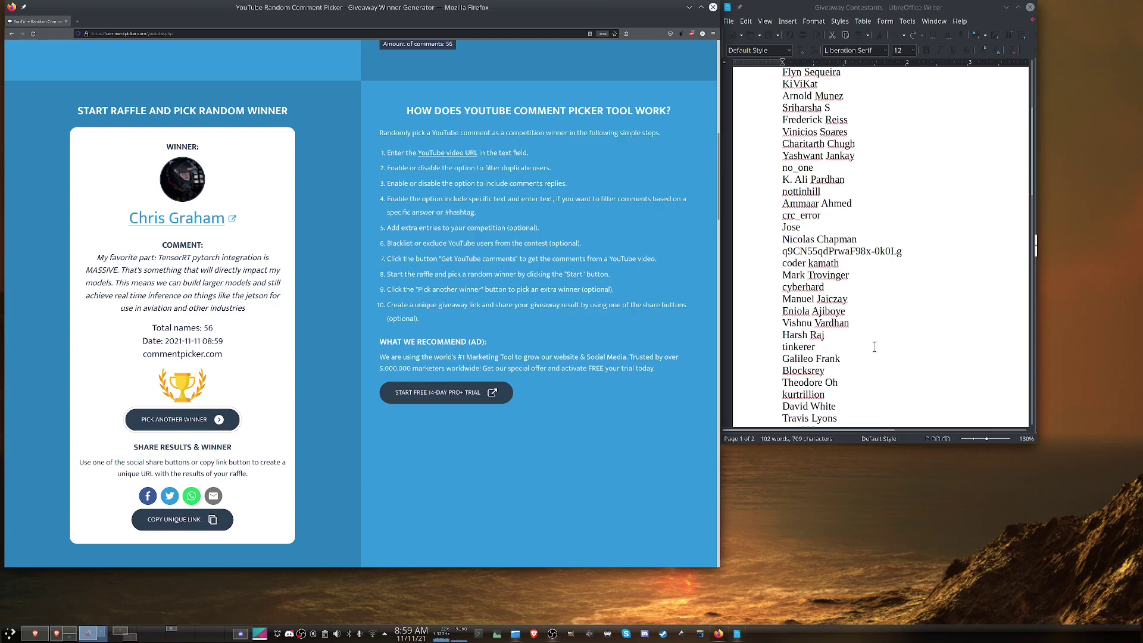
{"action": "scroll", "coordinate": [874, 349], "scroll_direction": "down", "scroll_amount": 5}
{"action": "scroll", "coordinate": [875, 351], "scroll_direction": "up", "scroll_amount": 15}
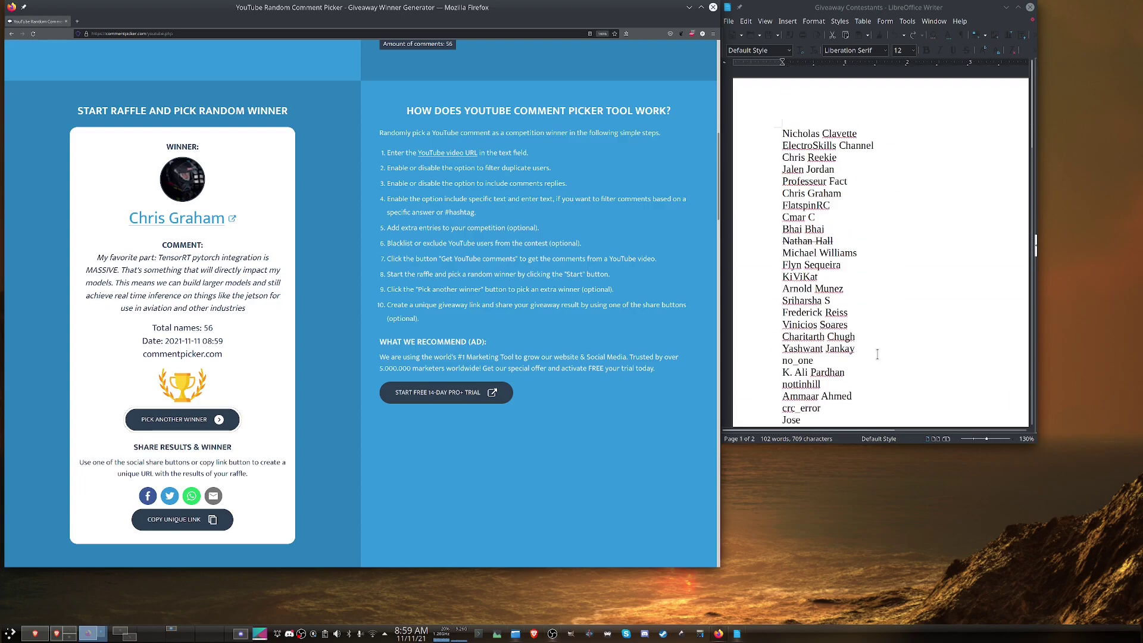
Step: Add the second winner's name with '- Course' below the first Winners entry, then draw a third winner
{"action": "left_click_drag", "start_coordinate": [783, 194], "coordinate": [845, 193]}
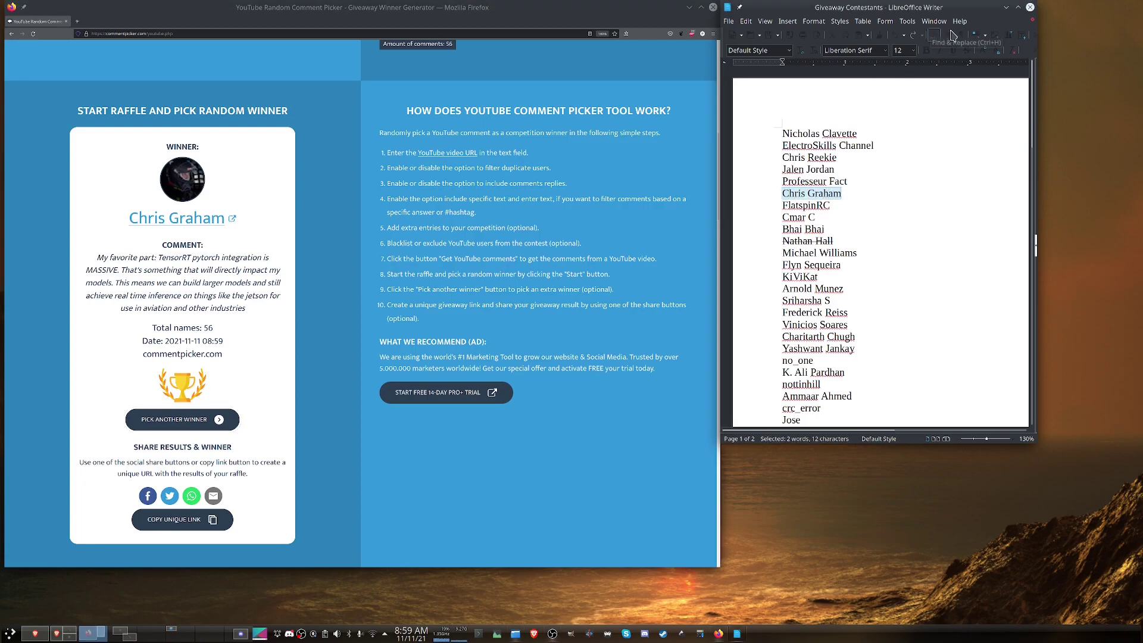
{"action": "scroll", "coordinate": [863, 317], "scroll_direction": "down", "scroll_amount": 10}
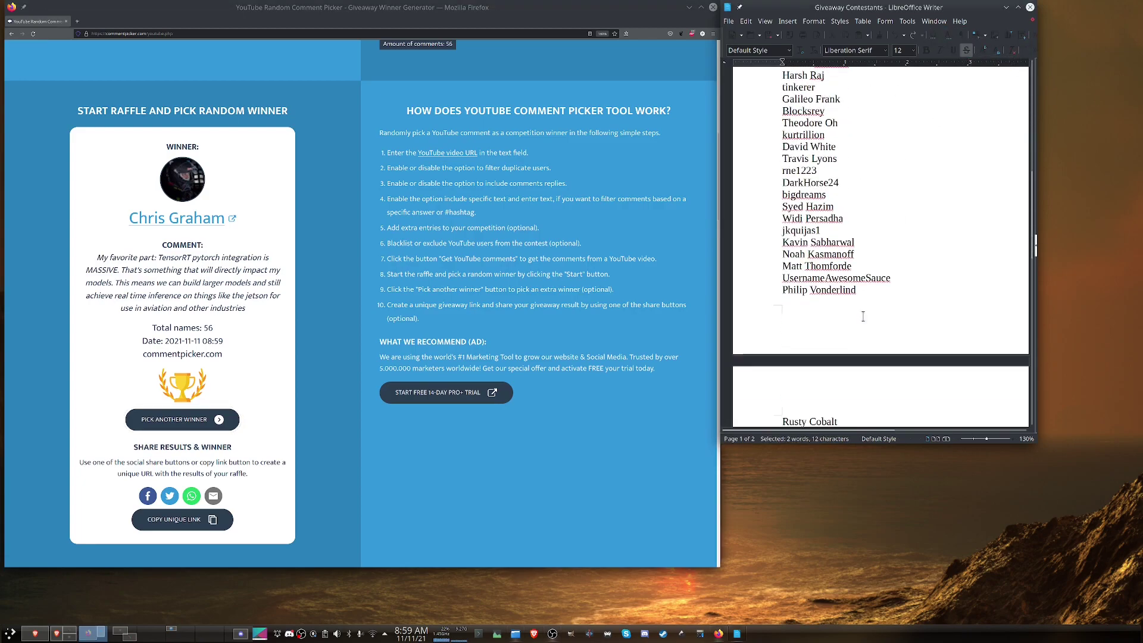
{"action": "scroll", "coordinate": [864, 317], "scroll_direction": "down", "scroll_amount": 5}
{"action": "left_click", "coordinate": [869, 355]}
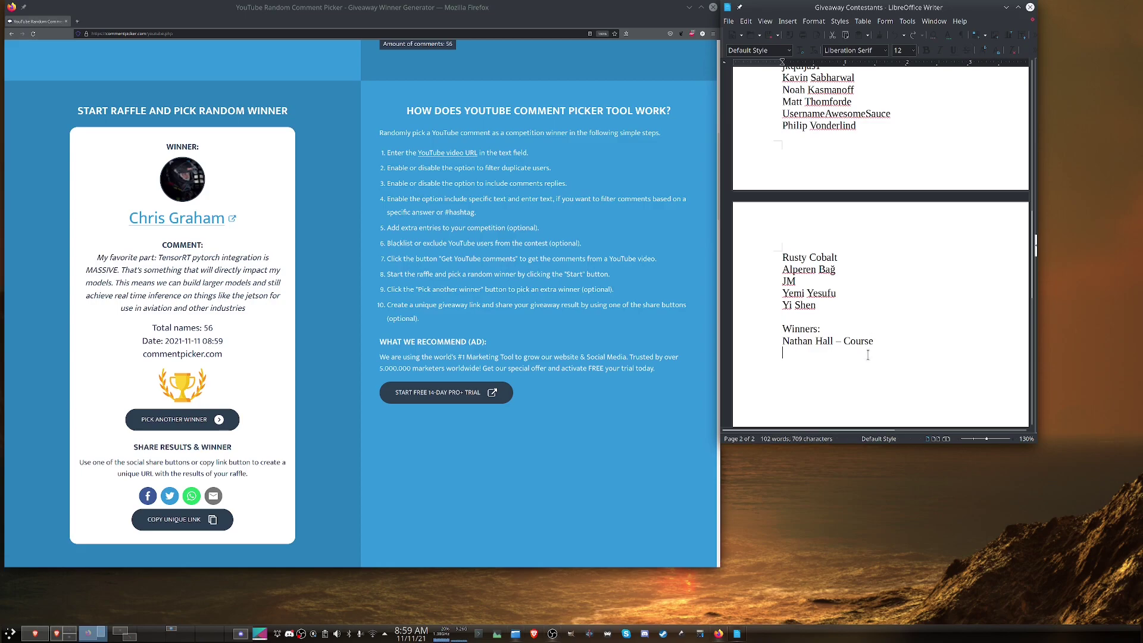
{"action": "key", "text": "Return"}
{"action": "left_click", "coordinate": [179, 424]}
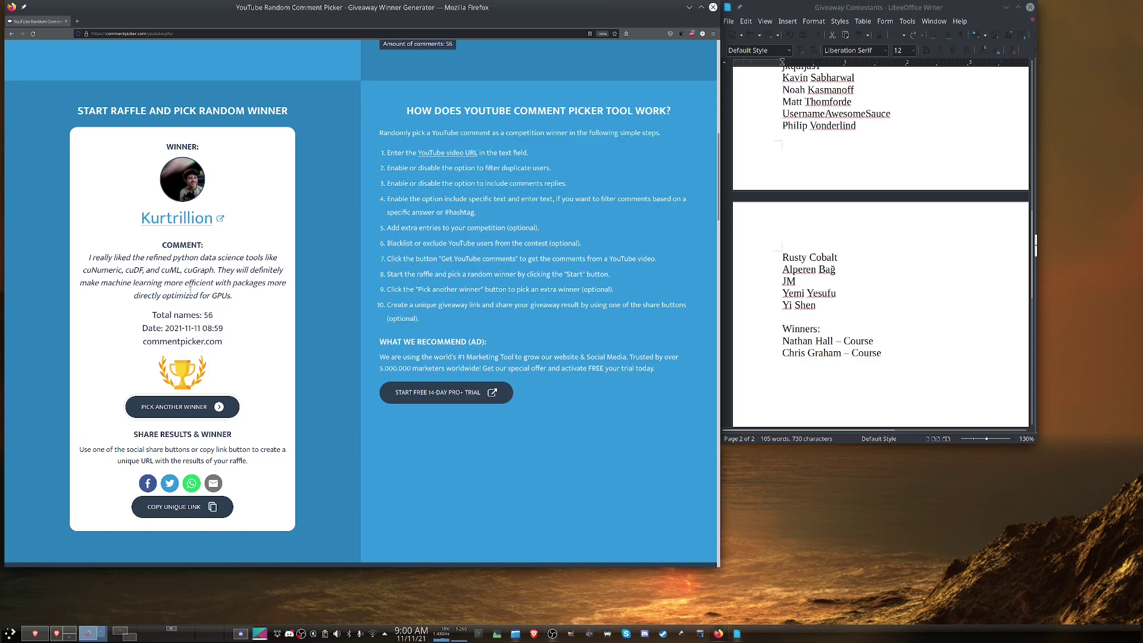
Step: Return to the Writer document below the second winner's Course entry
{"action": "left_click", "coordinate": [811, 361]}
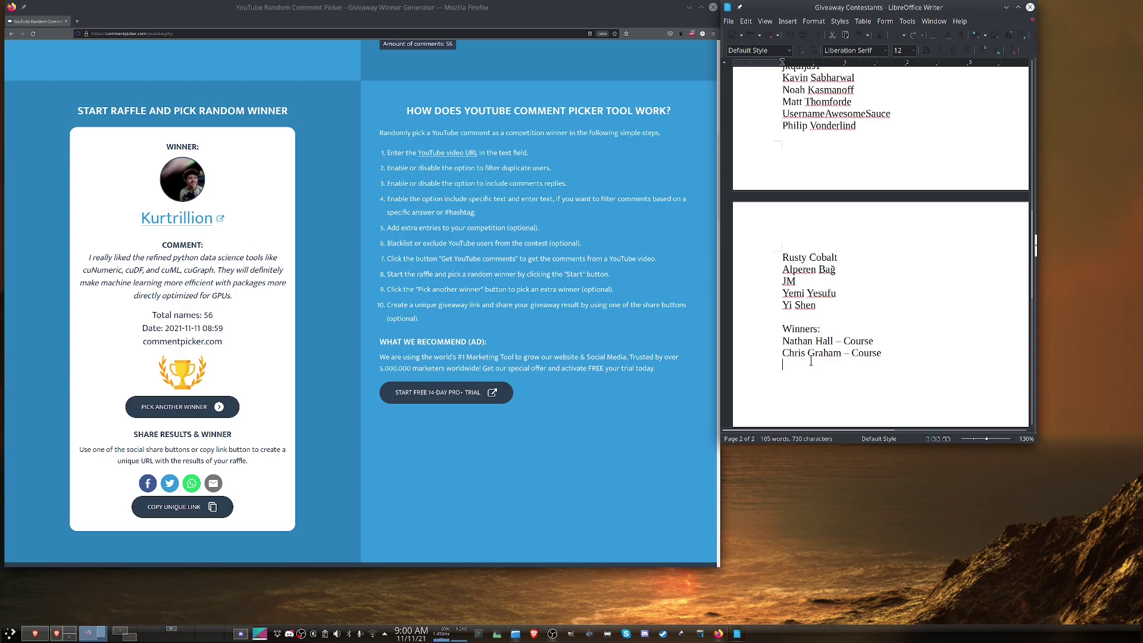
Step: Strike through the third winner's username in the contestant list
{"action": "scroll", "coordinate": [835, 326], "scroll_direction": "up", "scroll_amount": 8}
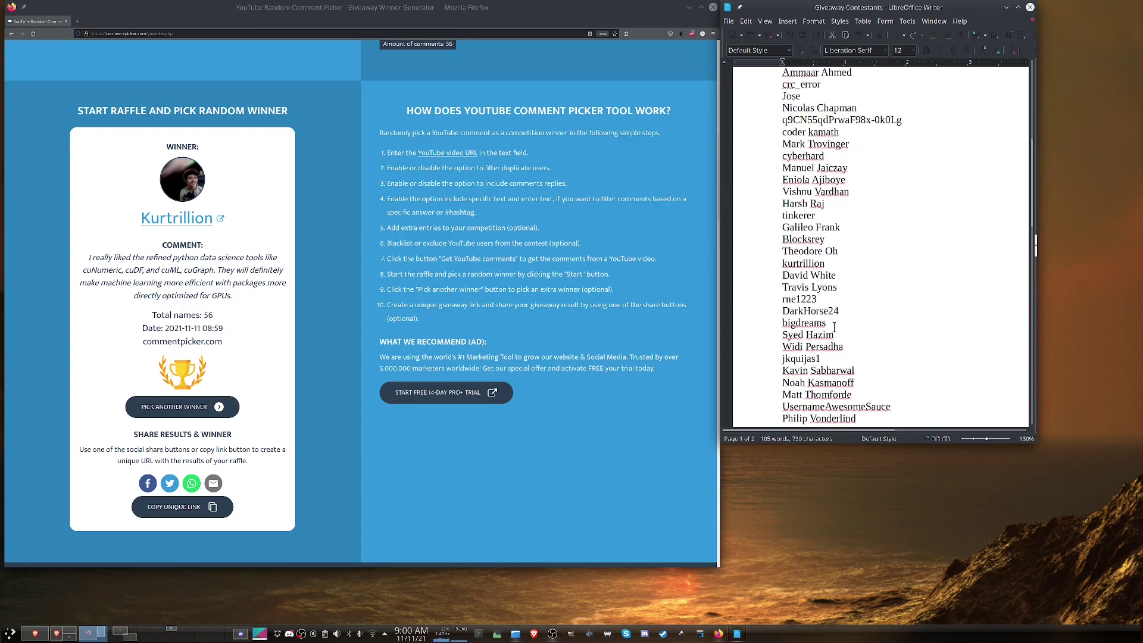
{"action": "scroll", "coordinate": [834, 327], "scroll_direction": "up", "scroll_amount": 1}
{"action": "left_click_drag", "start_coordinate": [781, 295], "coordinate": [826, 294]}
{"action": "left_click", "coordinate": [970, 52]}
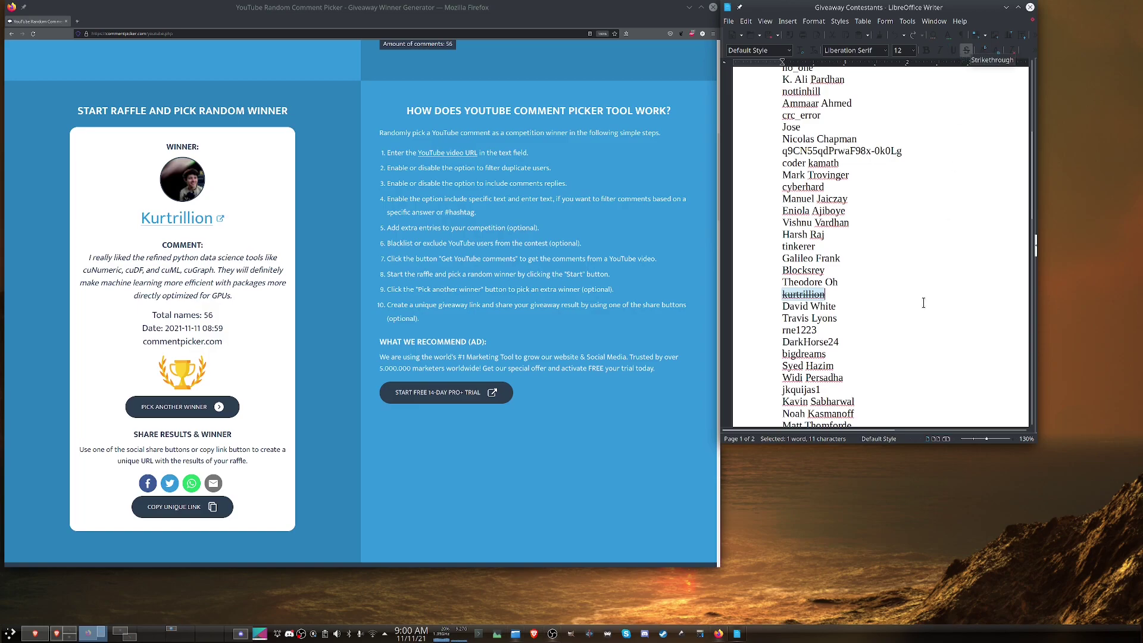
Step: Add the third winner with '– Course' to the Winners list, then draw a fourth winner
{"action": "scroll", "coordinate": [915, 293], "scroll_direction": "down", "scroll_amount": 8}
{"action": "type", "text": "Kur"}
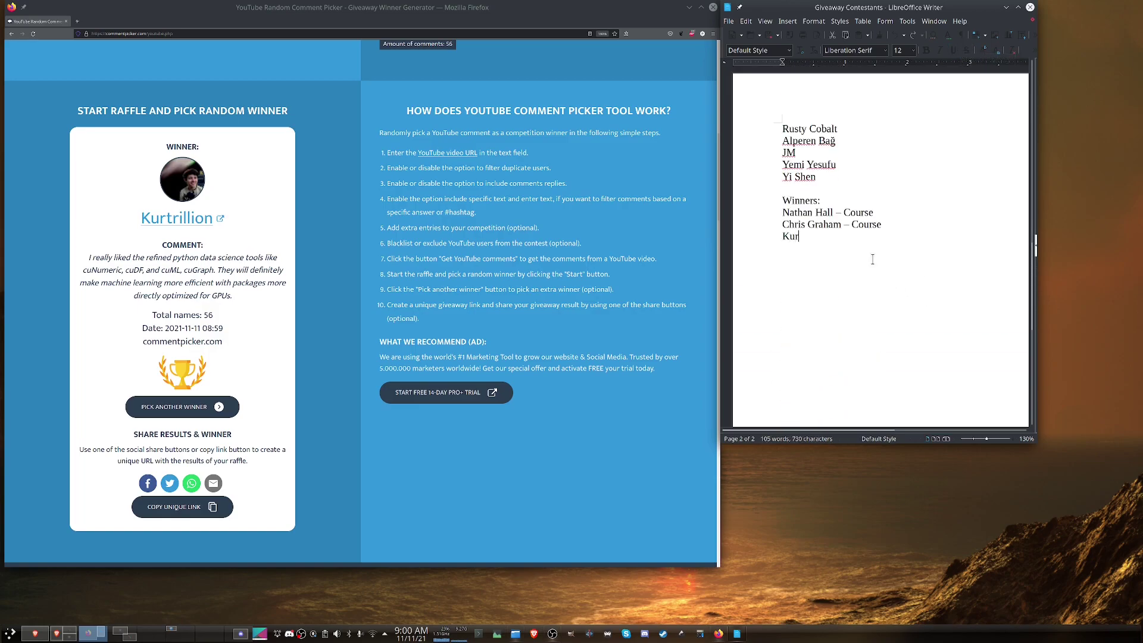
{"action": "type", "text": "trillion – Course"}
{"action": "key", "text": "Return"}
{"action": "left_click", "coordinate": [192, 415]}
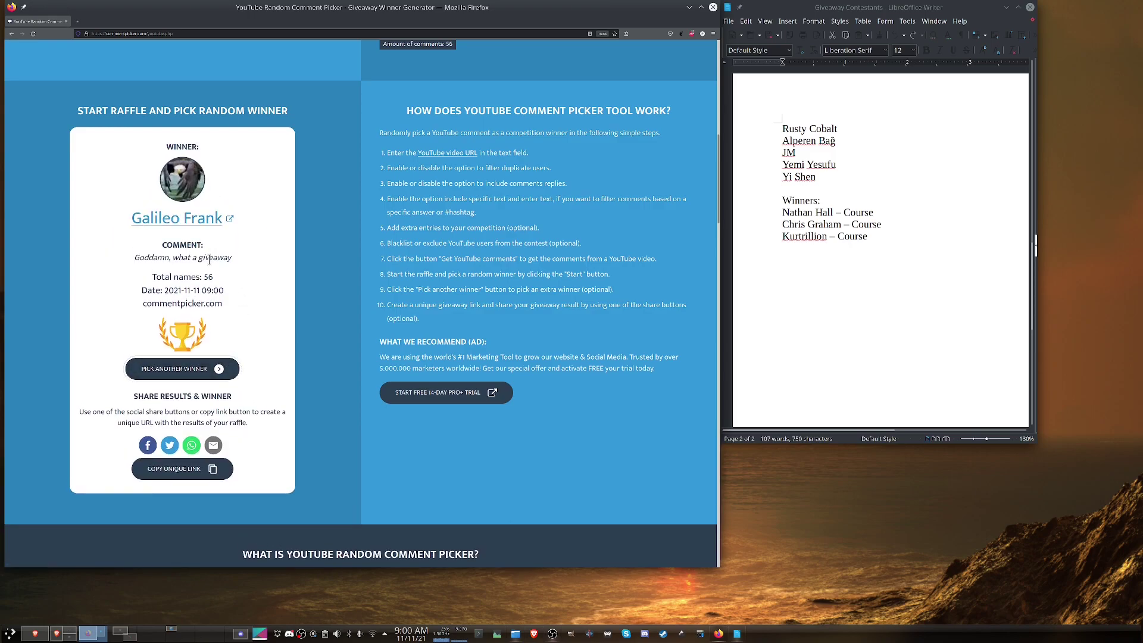
Step: Redraw the raffle twice in Comment Picker to get a new winner
{"action": "left_click", "coordinate": [172, 369]}
{"action": "left_click", "coordinate": [176, 370]}
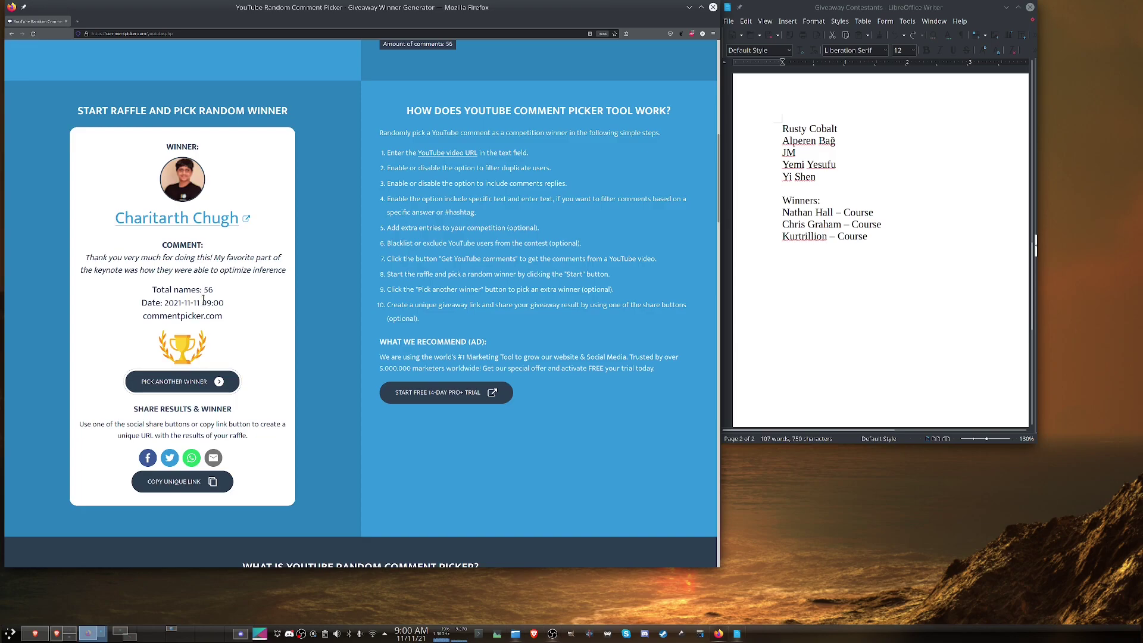
Step: Add the fourth winner's name with 'Course' as a new Winners entry
{"action": "left_click", "coordinate": [883, 260]}
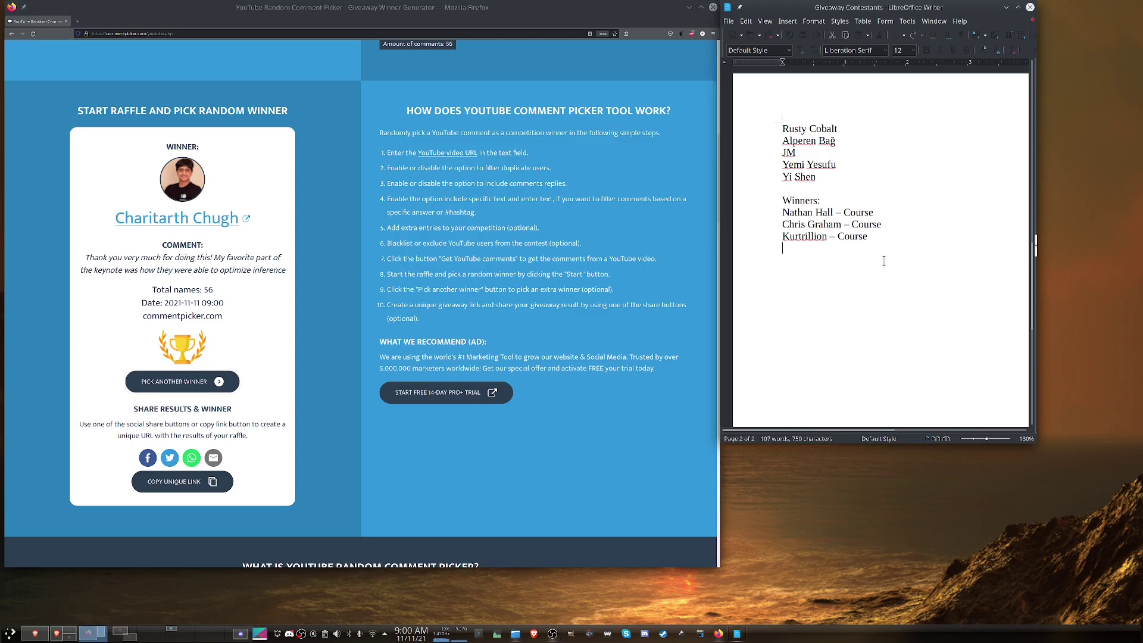
{"action": "type", "text": "Course"}
Step: Strike through the fourth winner's name in the contestant list
{"action": "scroll", "coordinate": [968, 254], "scroll_direction": "up", "scroll_amount": 15}
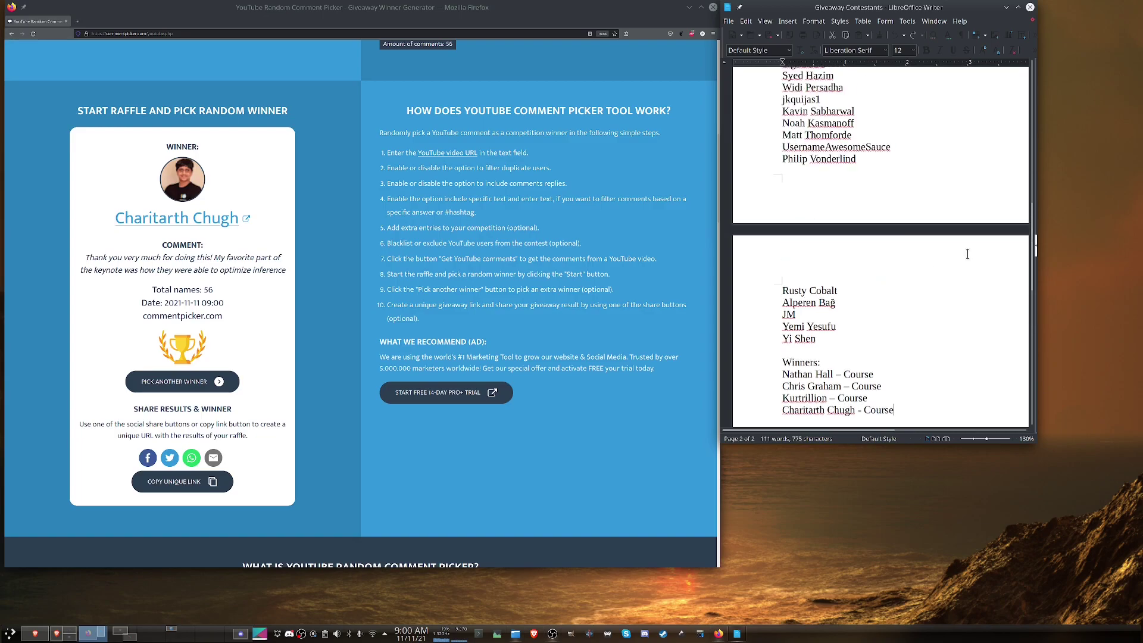
{"action": "scroll", "coordinate": [967, 254], "scroll_direction": "up", "scroll_amount": 5}
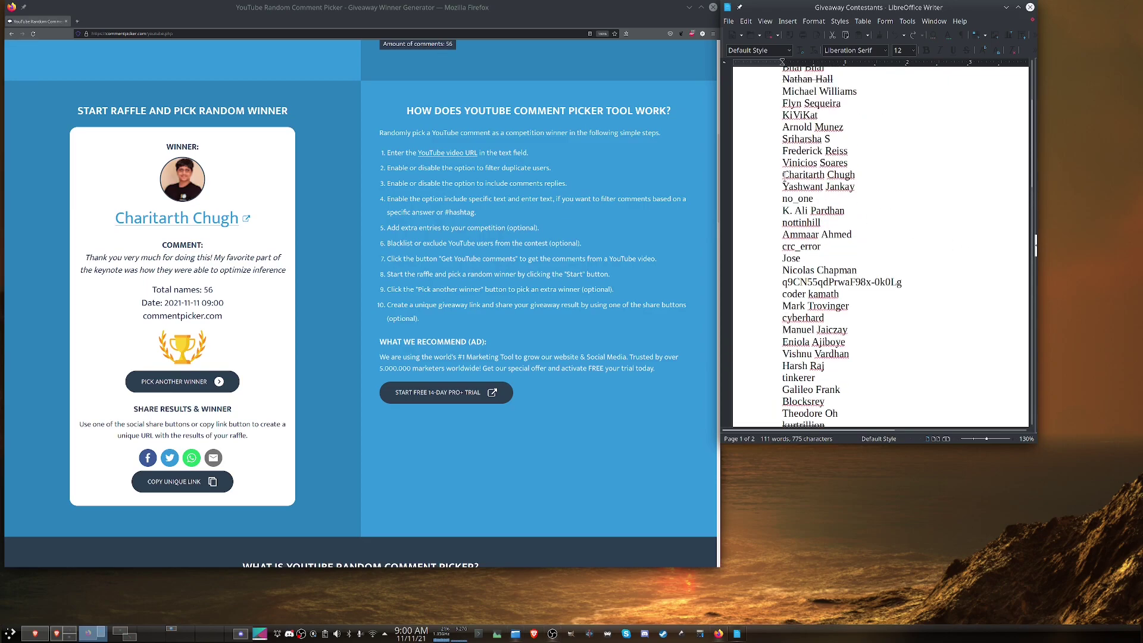
{"action": "left_click_drag", "start_coordinate": [782, 176], "coordinate": [855, 175]}
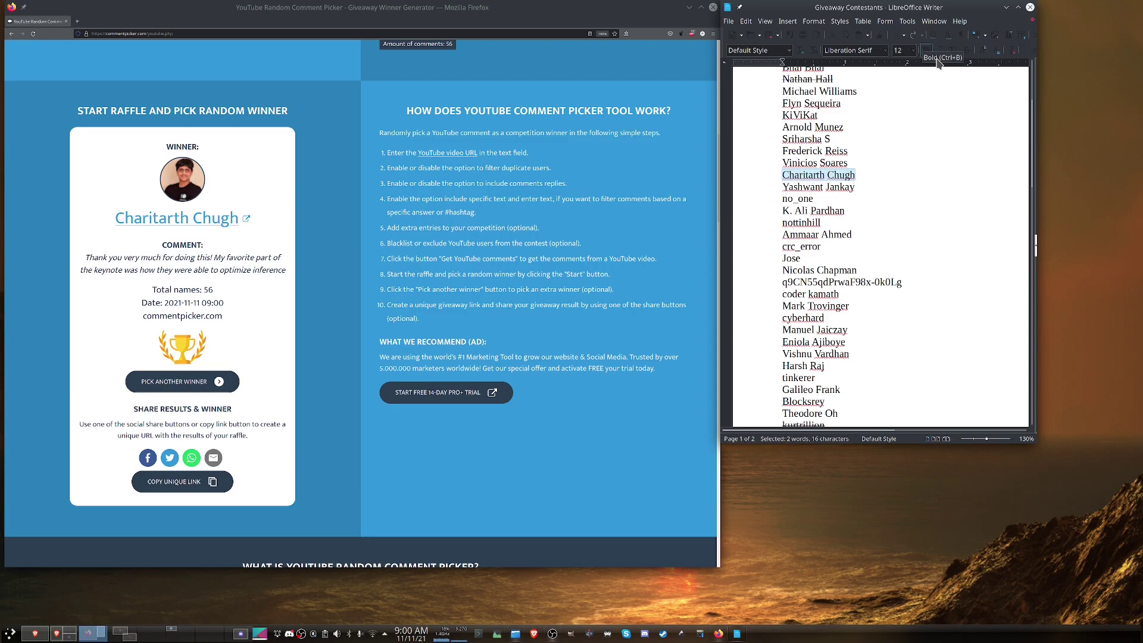
{"action": "left_click", "coordinate": [967, 50]}
{"action": "left_click", "coordinate": [836, 204]}
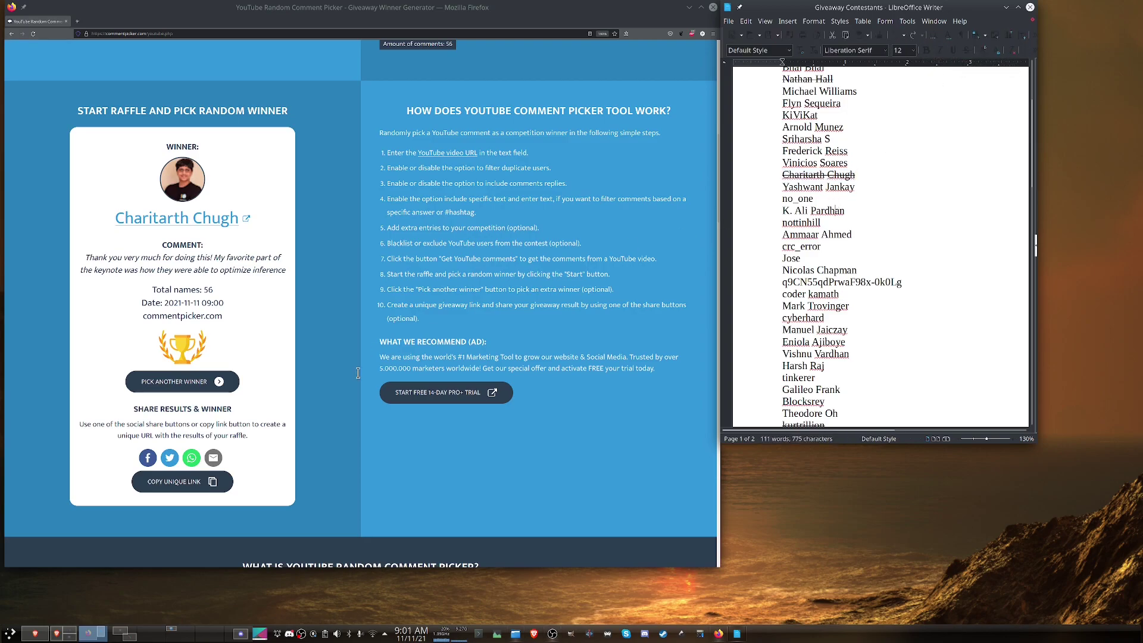
{"action": "scroll", "coordinate": [857, 250], "scroll_direction": "down", "scroll_amount": 15}
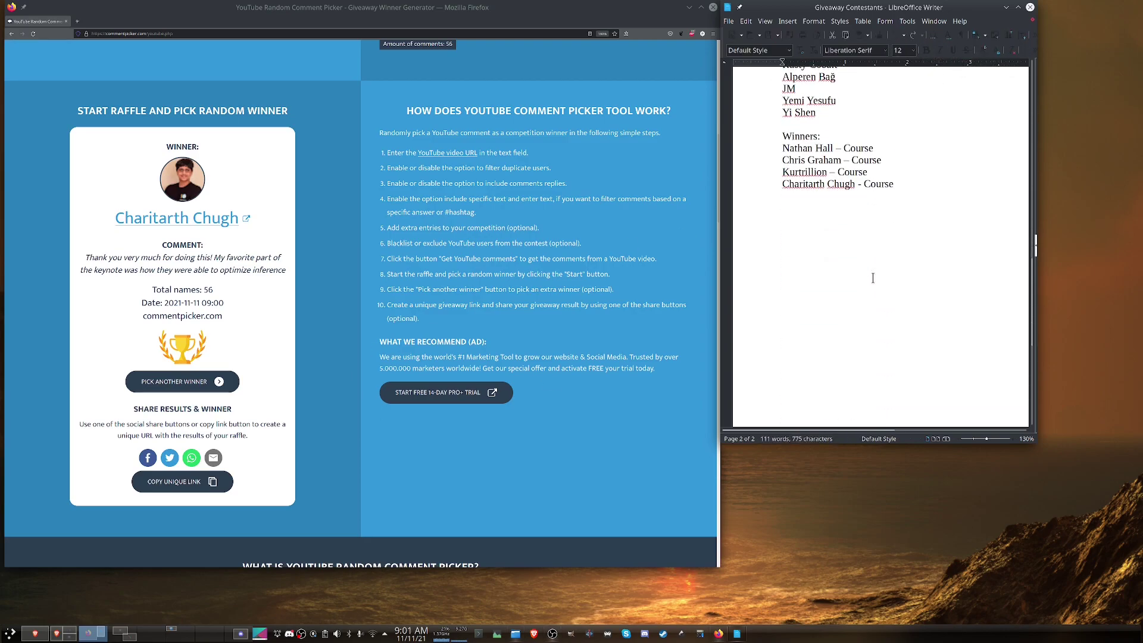
Step: Redraw the raffle five times until the wanted commenter is shown as winner
{"action": "left_click", "coordinate": [206, 387]}
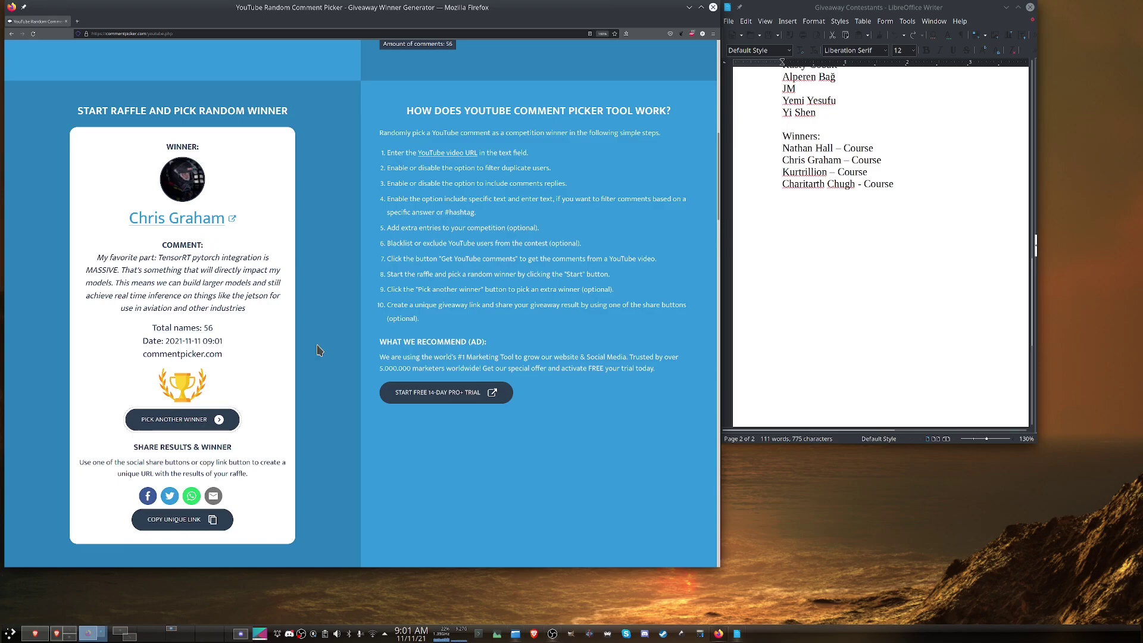
{"action": "left_click", "coordinate": [173, 421]}
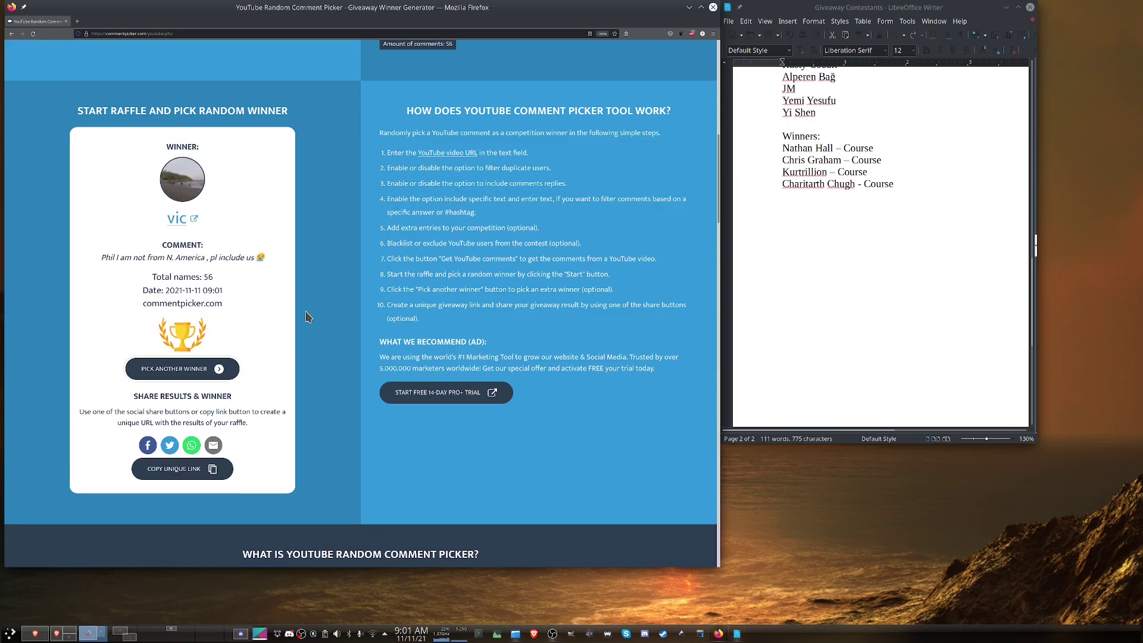
{"action": "left_click", "coordinate": [176, 370]}
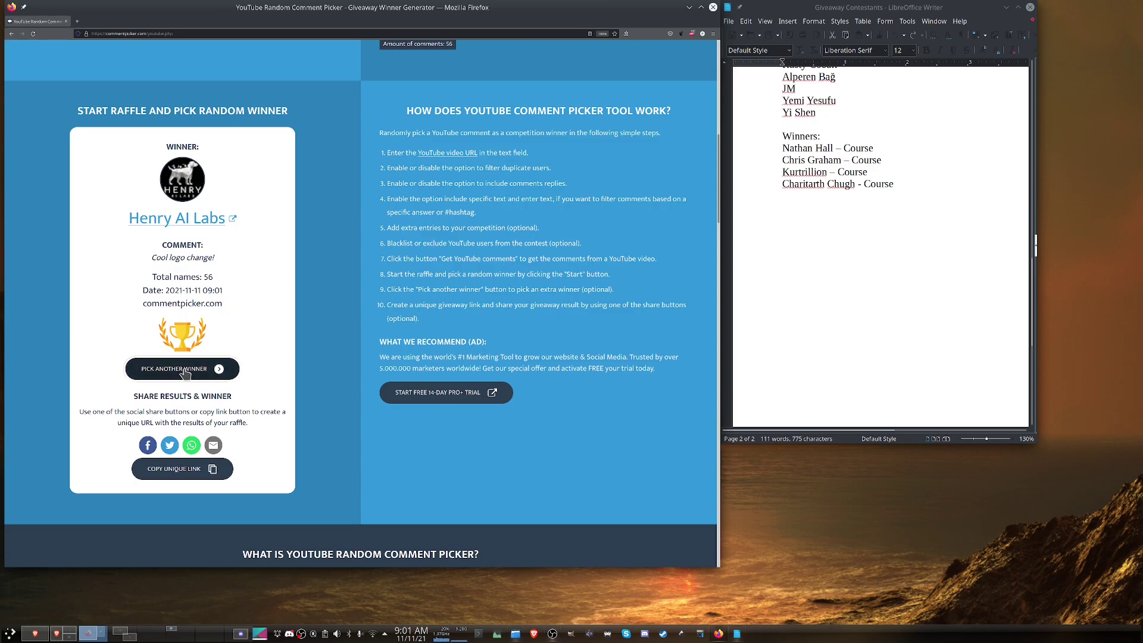
{"action": "left_click", "coordinate": [185, 370]}
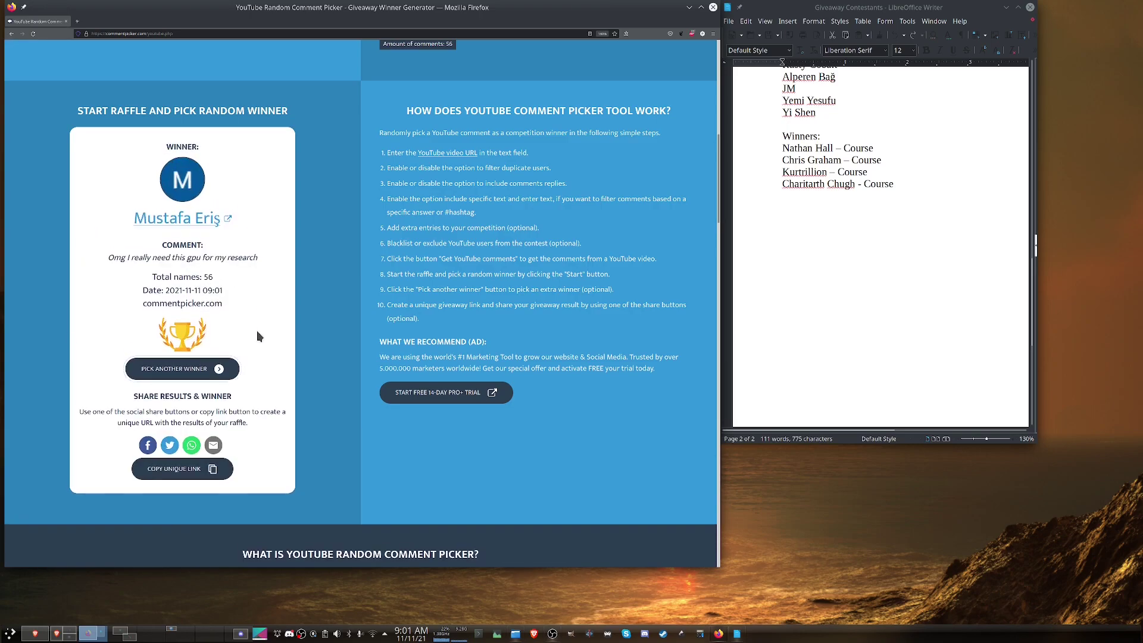
{"action": "left_click", "coordinate": [158, 374]}
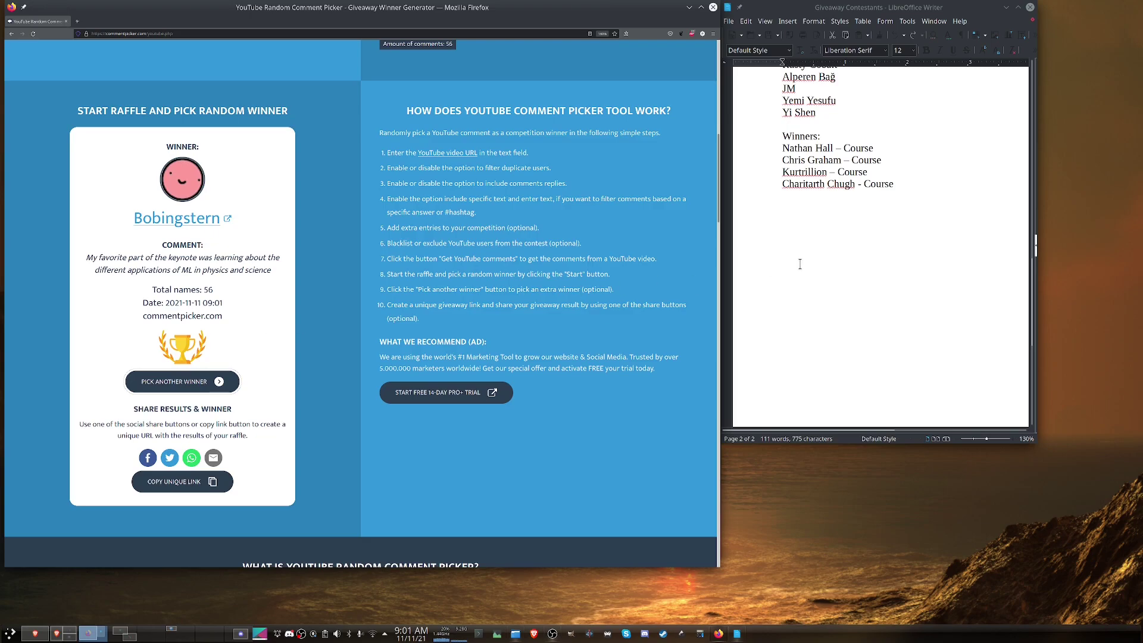
{"action": "scroll", "coordinate": [800, 264], "scroll_direction": "up", "scroll_amount": 1}
{"action": "scroll", "coordinate": [801, 264], "scroll_direction": "up", "scroll_amount": 10}
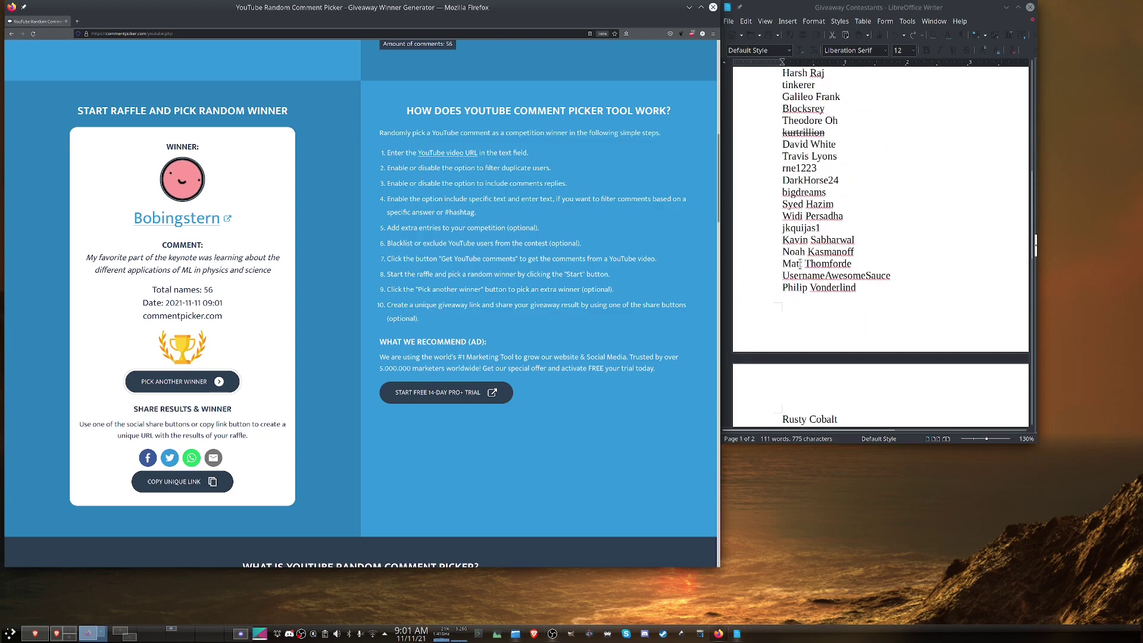
Step: Search the document for the new winner's name to confirm it isn't in the contestant list
{"action": "scroll", "coordinate": [827, 271], "scroll_direction": "up", "scroll_amount": 3}
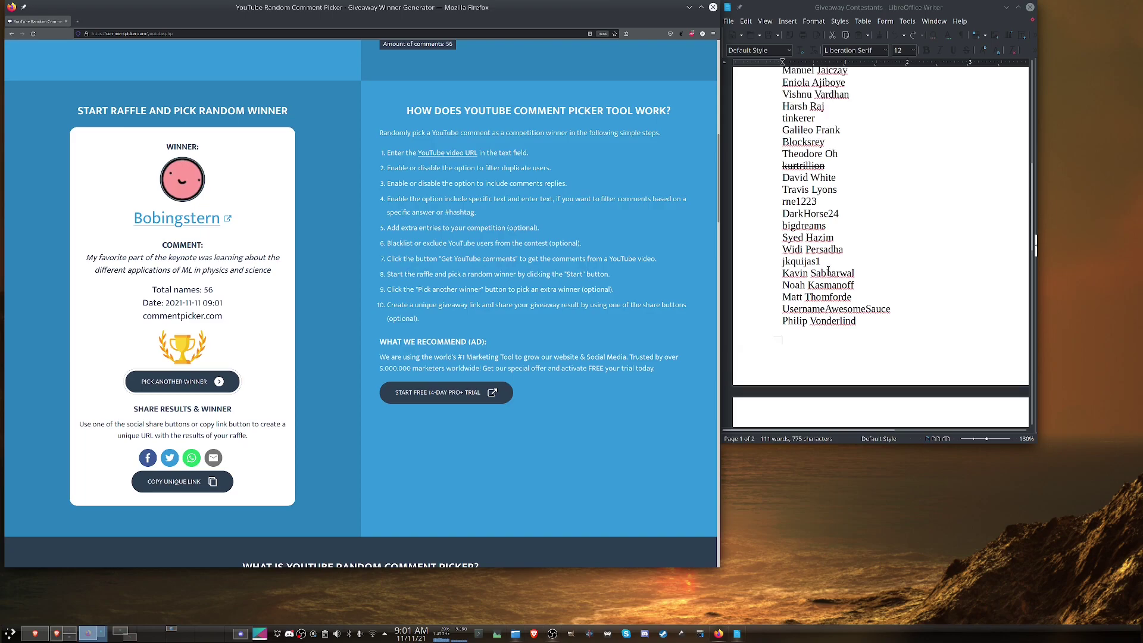
{"action": "scroll", "coordinate": [827, 272], "scroll_direction": "up", "scroll_amount": 5}
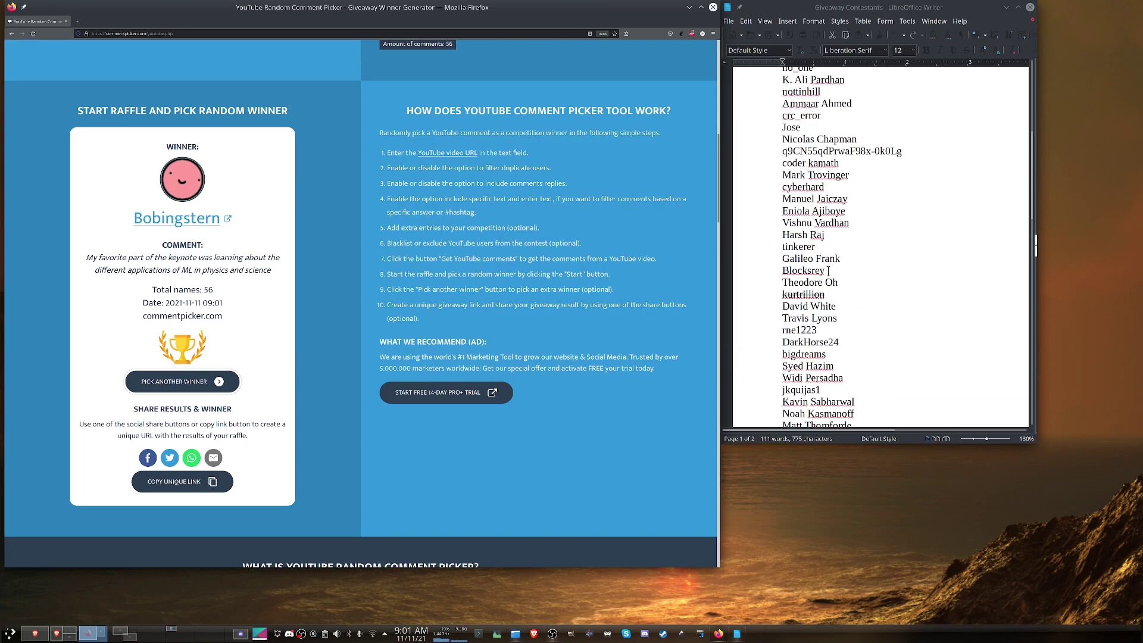
{"action": "scroll", "coordinate": [828, 272], "scroll_direction": "up", "scroll_amount": 6}
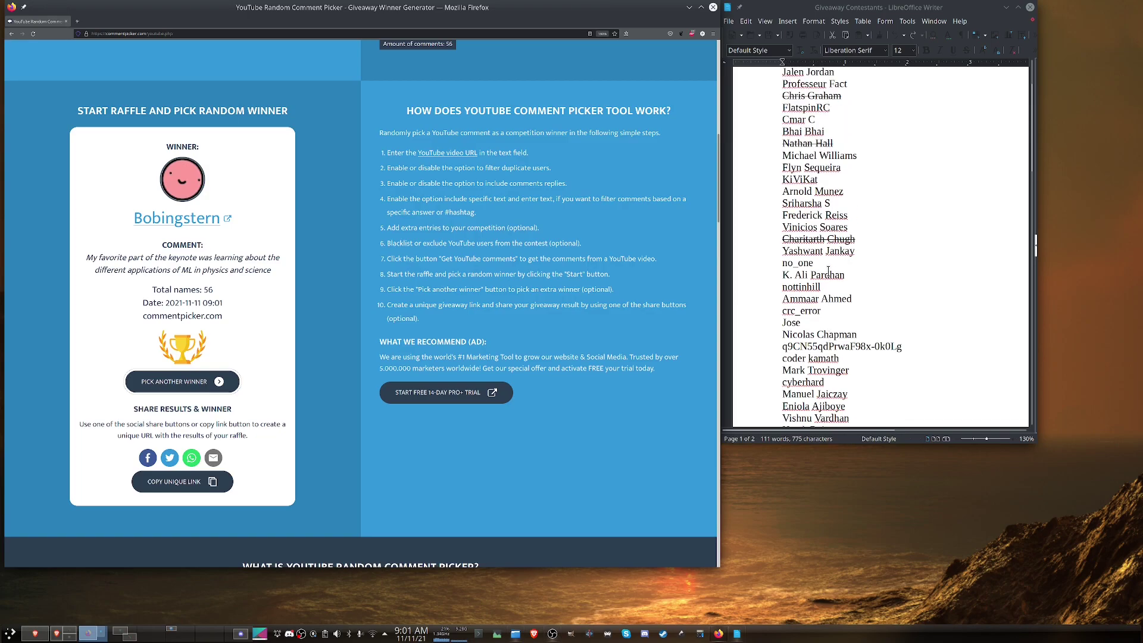
{"action": "left_click", "coordinate": [832, 283]}
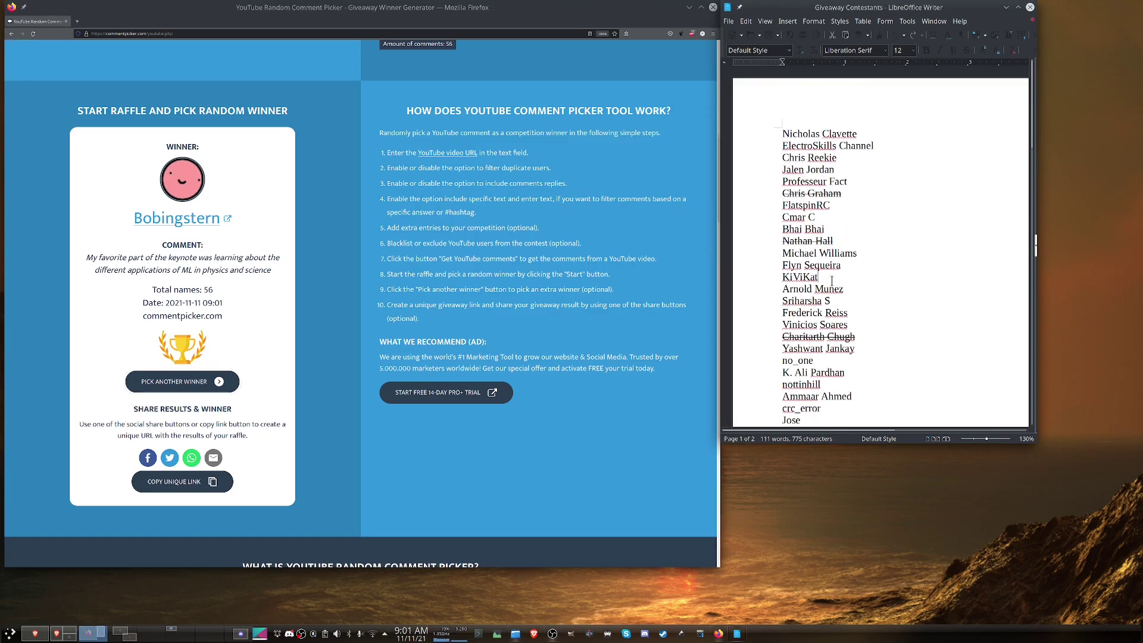
{"action": "key", "text": "ctrl+f"}
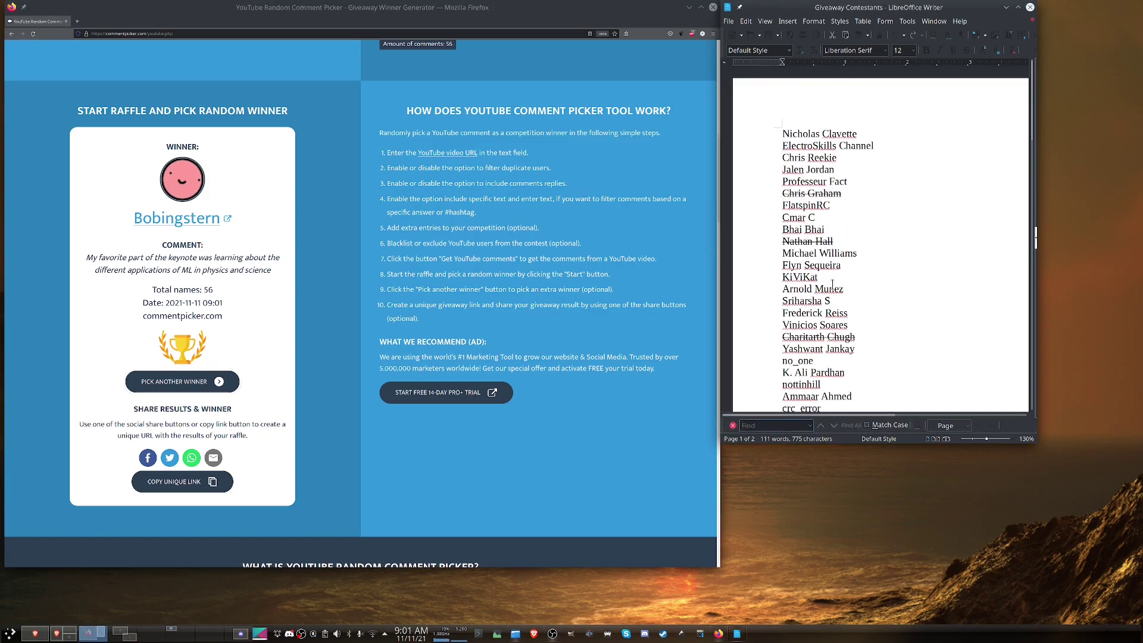
{"action": "type", "text": "Bobing"}
{"action": "scroll", "coordinate": [834, 284], "scroll_direction": "down", "scroll_amount": 4}
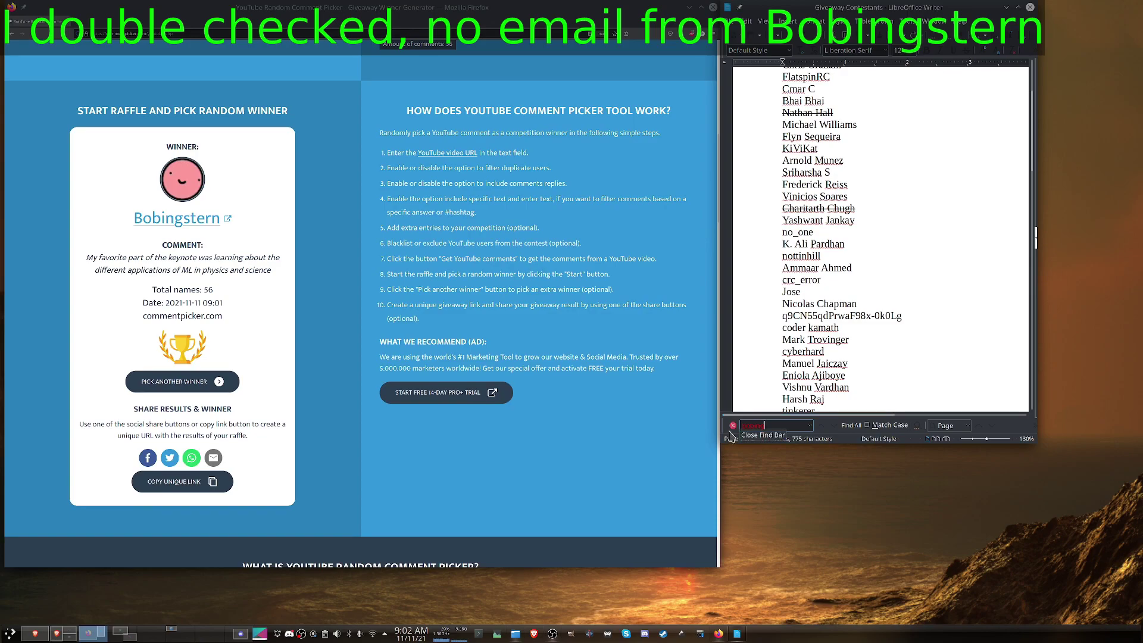
{"action": "key", "text": "Escape"}
Step: Start a new empty line below the last Winners entry
{"action": "scroll", "coordinate": [839, 361], "scroll_direction": "down", "scroll_amount": 4}
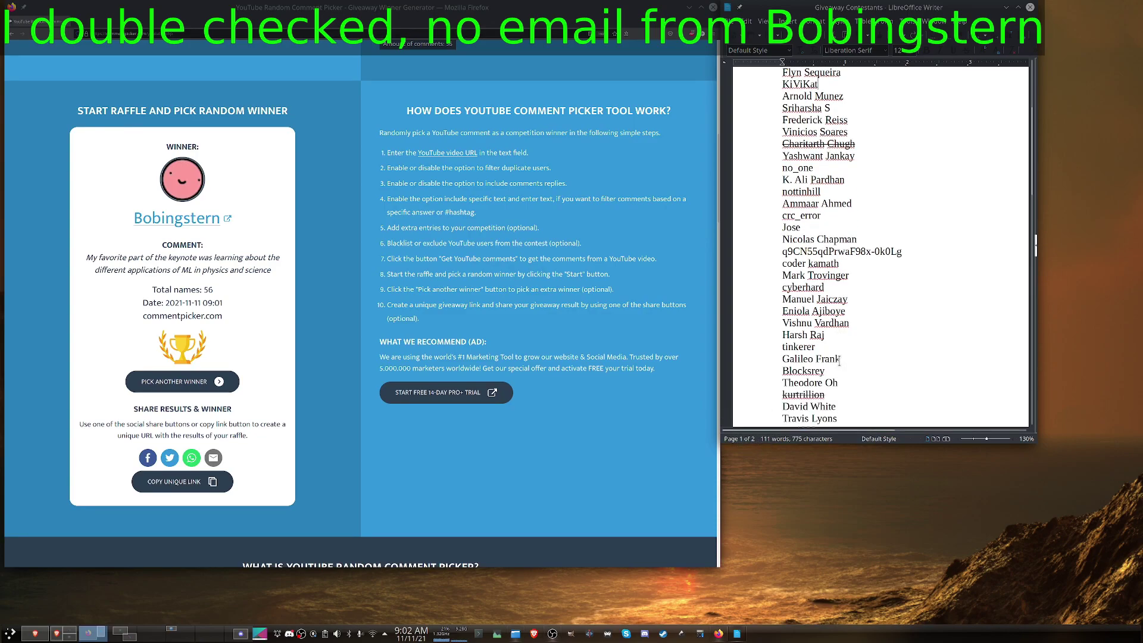
{"action": "scroll", "coordinate": [839, 360], "scroll_direction": "down", "scroll_amount": 2}
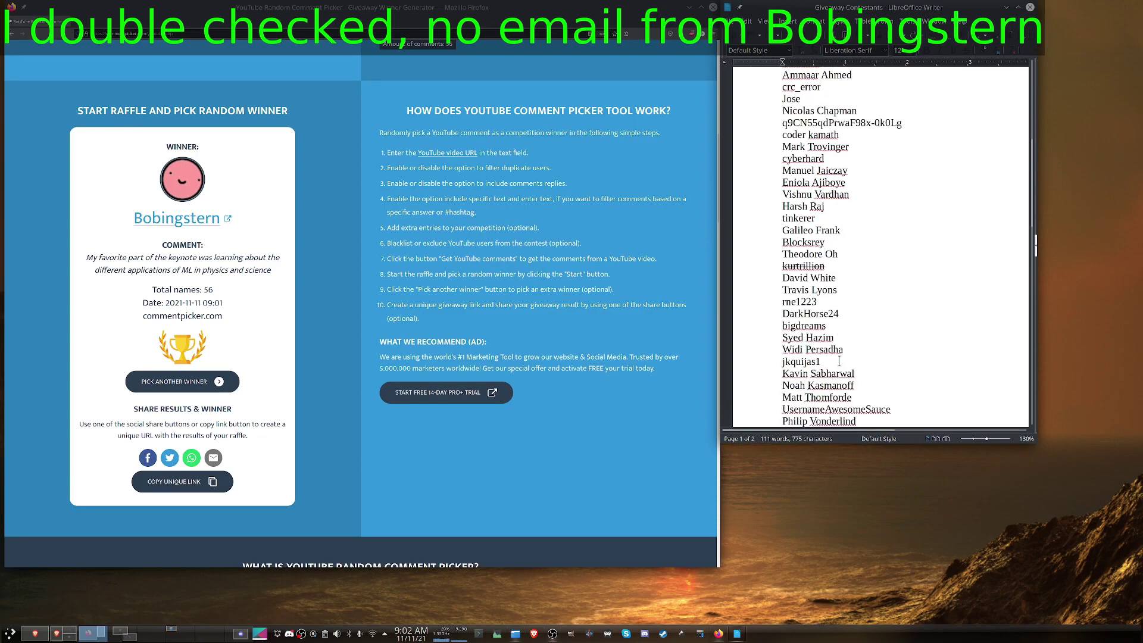
{"action": "scroll", "coordinate": [840, 360], "scroll_direction": "down", "scroll_amount": 7}
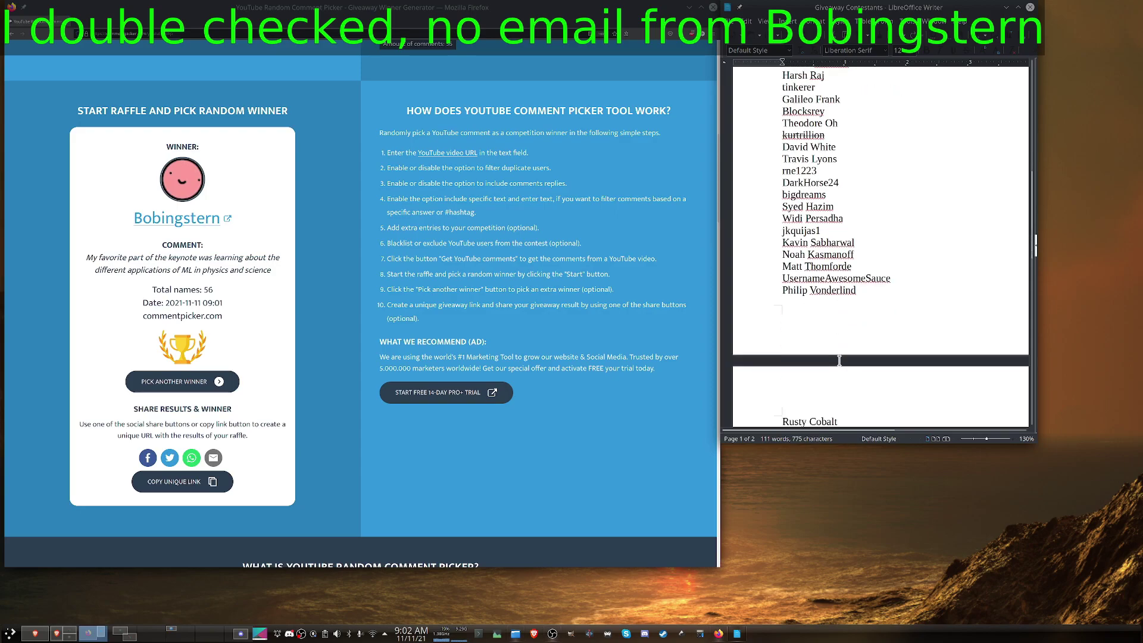
{"action": "scroll", "coordinate": [840, 360], "scroll_direction": "down", "scroll_amount": 3}
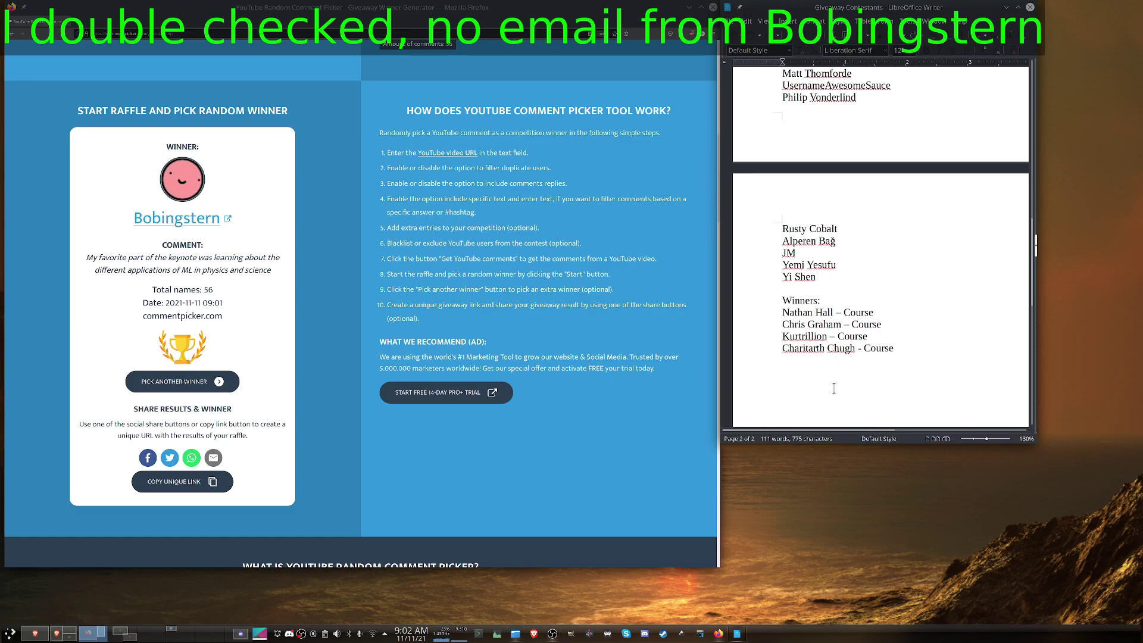
{"action": "key", "text": "Return"}
Step: Draw another winner and add their name with '- Course' as a new Winners entry
{"action": "left_click", "coordinate": [187, 385]}
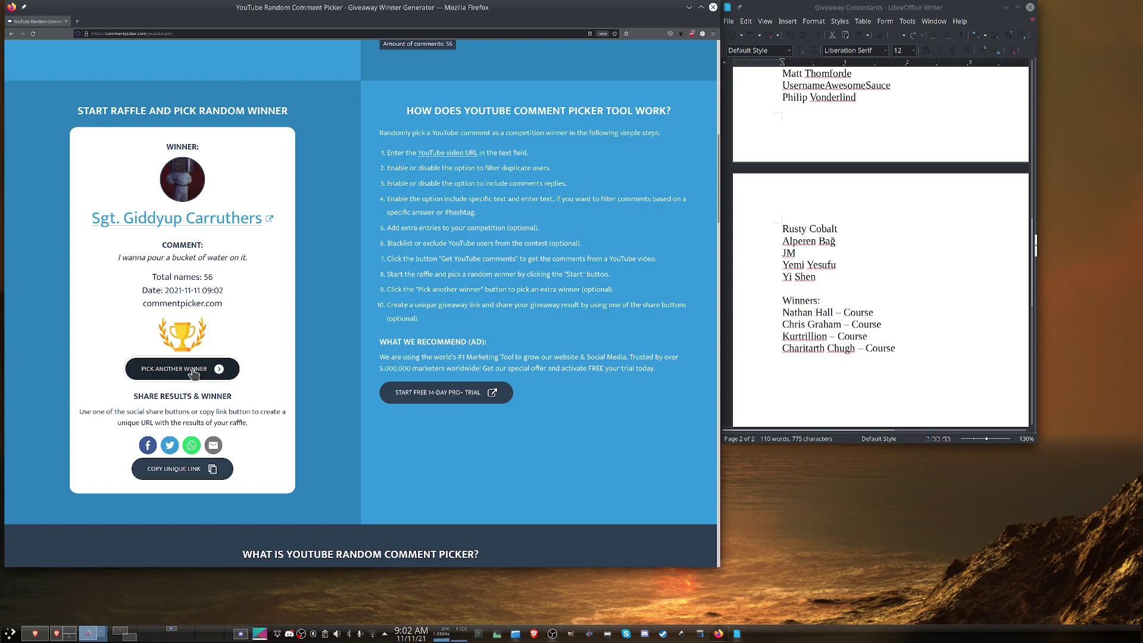
{"action": "left_click", "coordinate": [194, 374]}
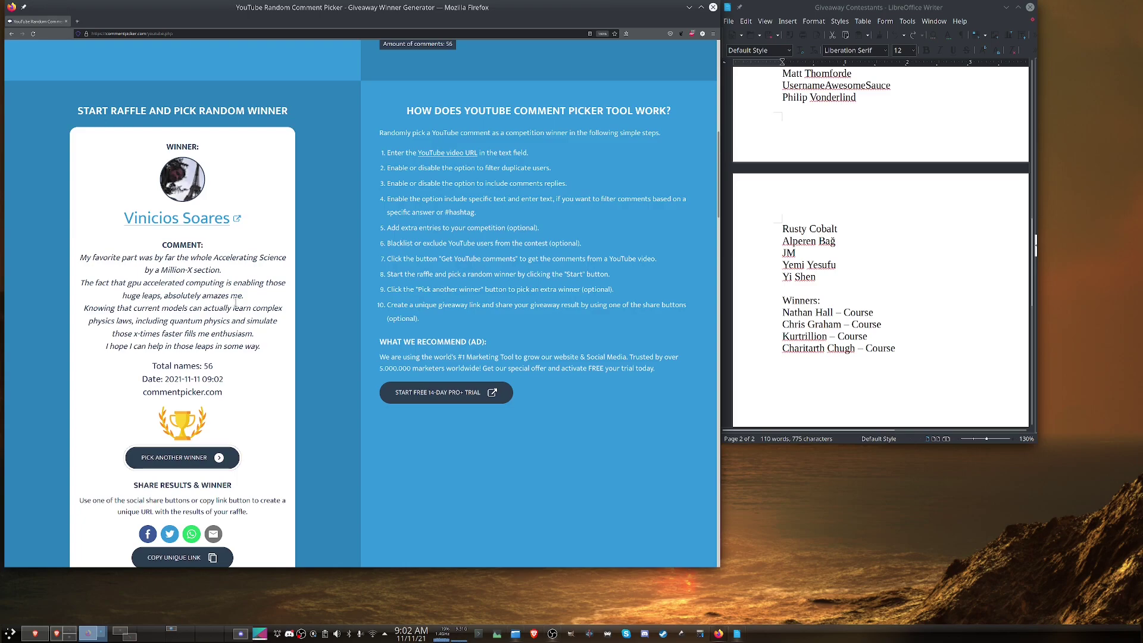
{"action": "left_click", "coordinate": [798, 365]}
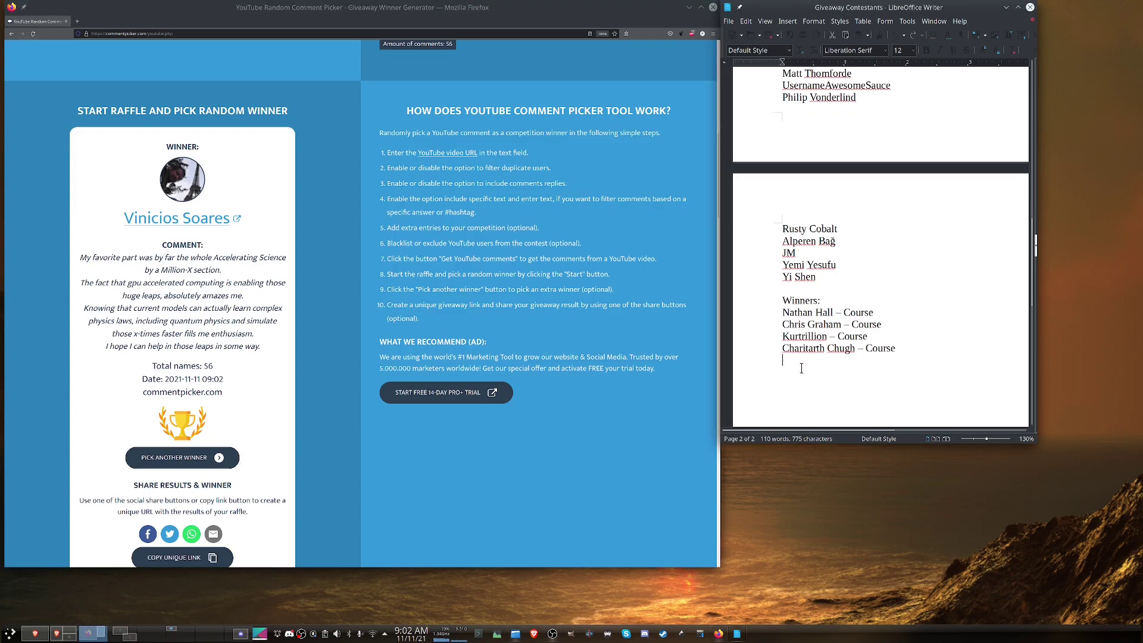
{"action": "key", "text": "Return"}
Step: Find the new Course winner's name in the contestant list and strike it through
{"action": "scroll", "coordinate": [843, 372], "scroll_direction": "up", "scroll_amount": 7}
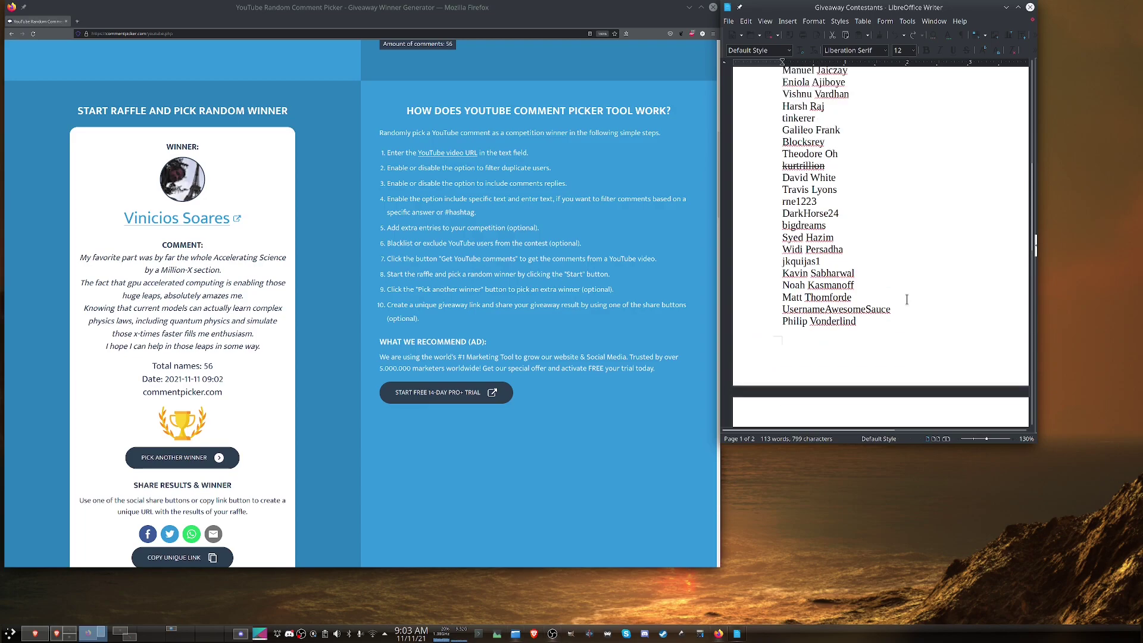
{"action": "scroll", "coordinate": [907, 300], "scroll_direction": "up", "scroll_amount": 2}
{"action": "scroll", "coordinate": [907, 300], "scroll_direction": "up", "scroll_amount": 2}
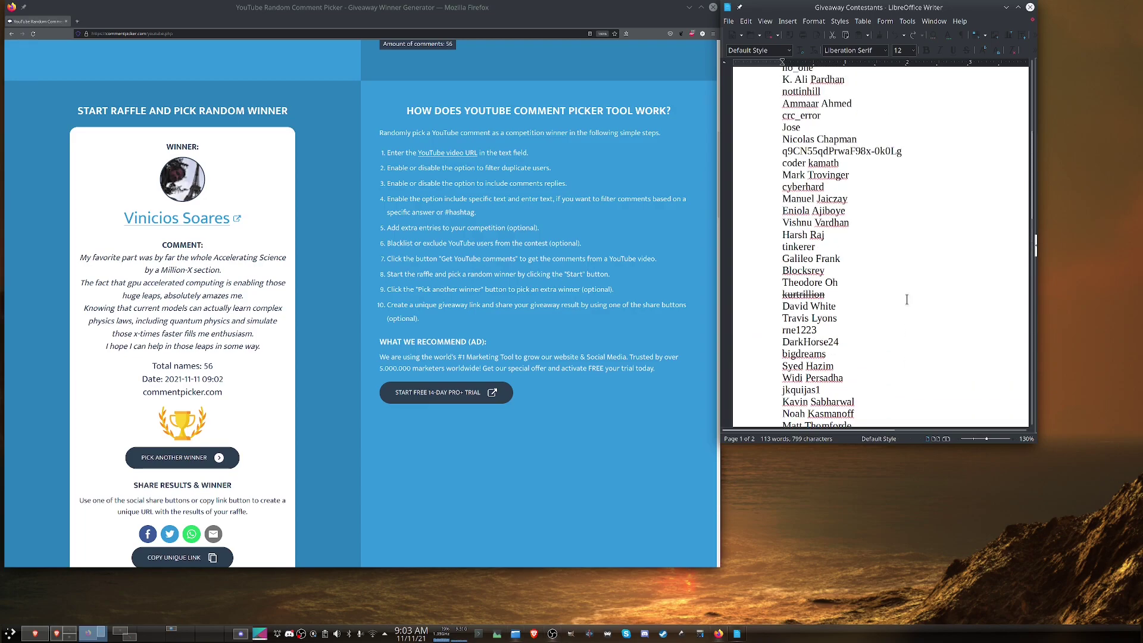
{"action": "key", "text": "ctrl+f"}
{"action": "type", "text": "Vinicious"}
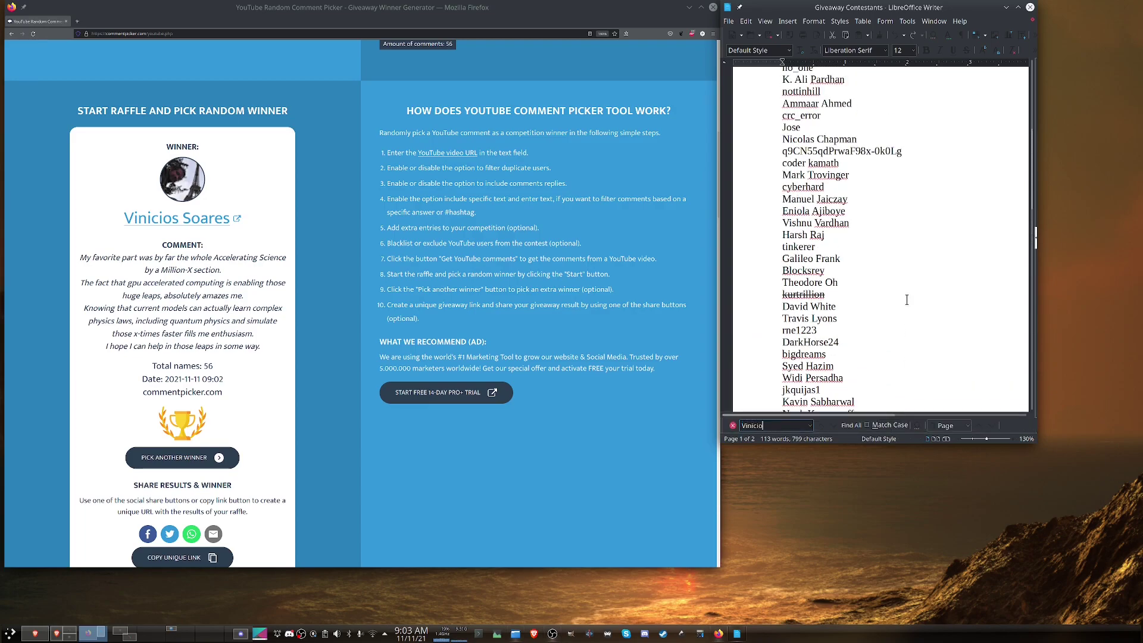
{"action": "key", "text": "BackSpace"}
{"action": "key", "text": "BackSpace"}
{"action": "type", "text": "s"}
{"action": "key", "text": "Return"}
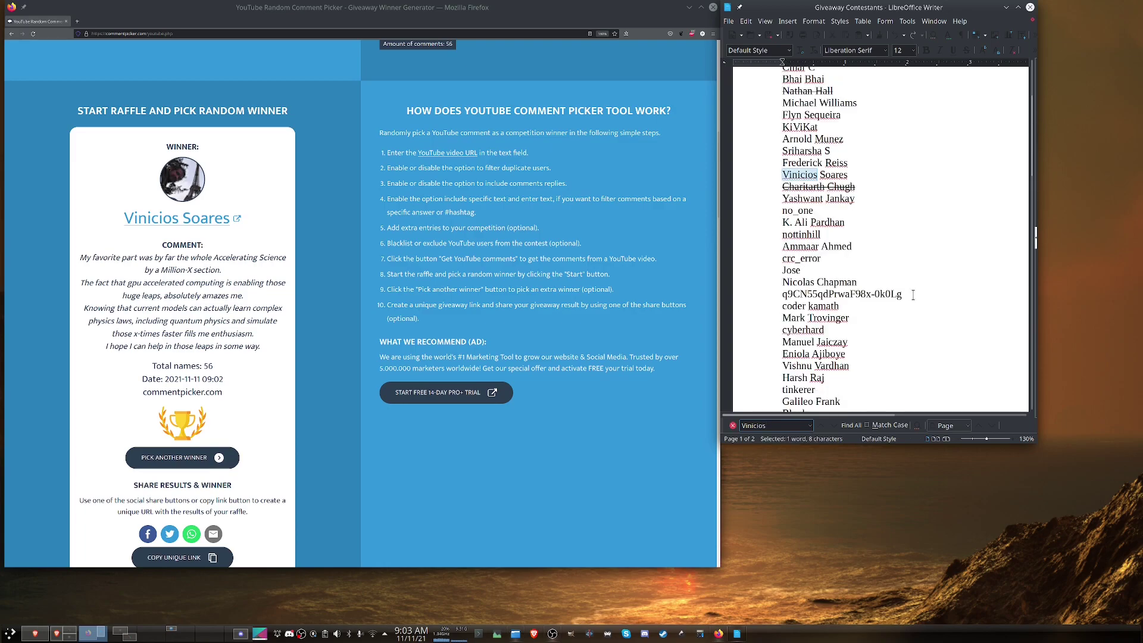
{"action": "left_click_drag", "start_coordinate": [782, 175], "coordinate": [849, 175]}
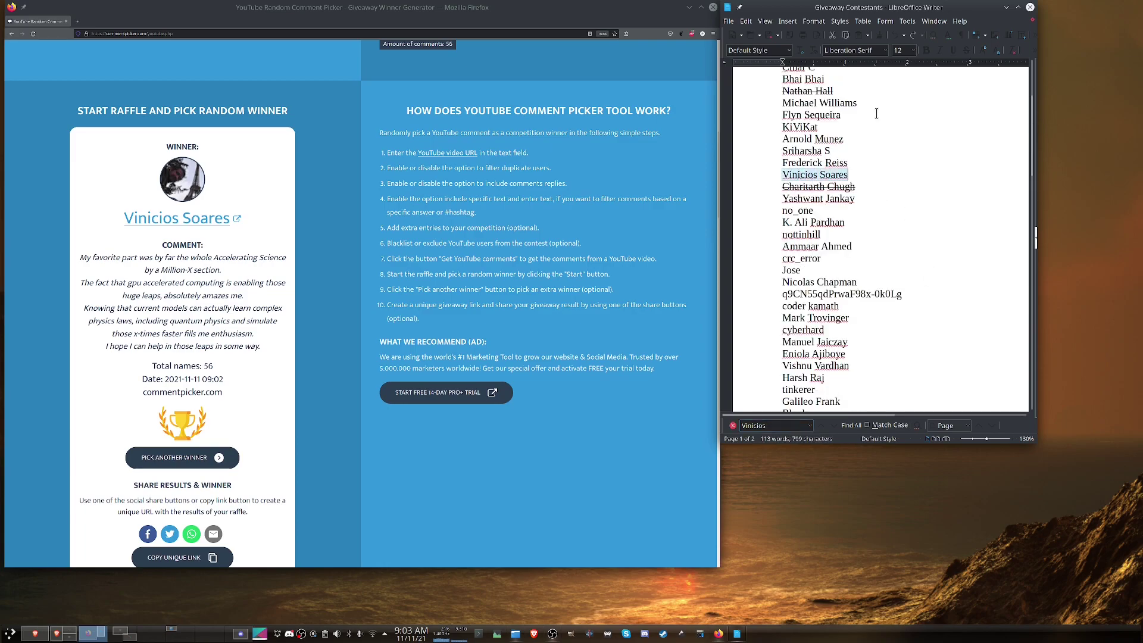
{"action": "left_click", "coordinate": [967, 50]}
{"action": "left_click", "coordinate": [856, 191]}
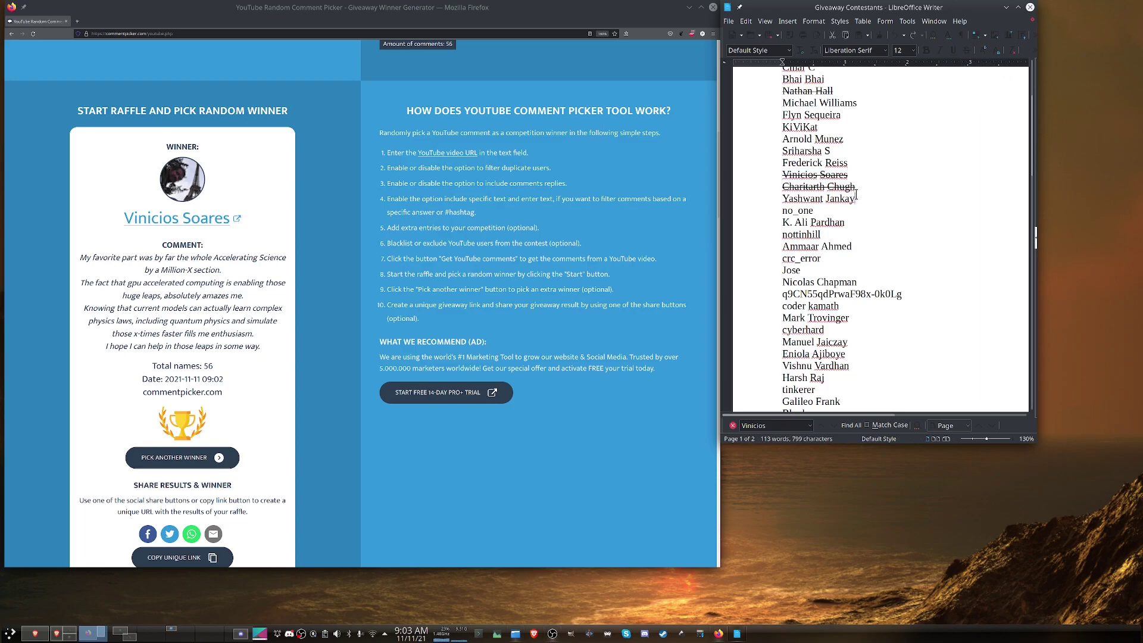
{"action": "scroll", "coordinate": [856, 203], "scroll_direction": "down", "scroll_amount": 15}
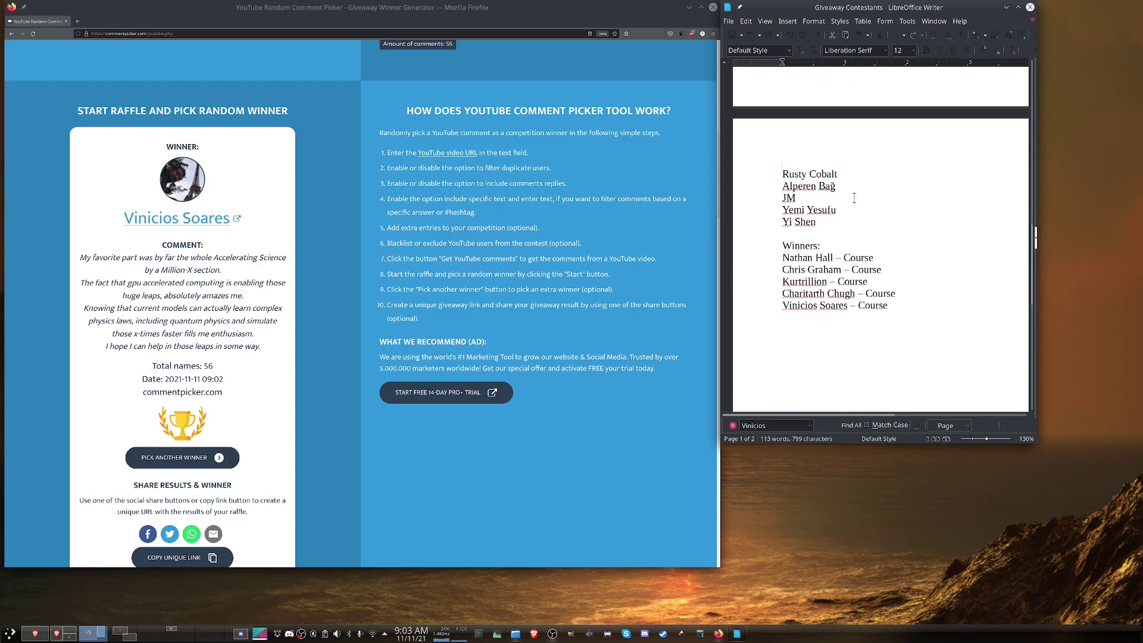
Step: Pick another random winner from the 56 names in the comment picker
{"action": "left_click", "coordinate": [200, 460]}
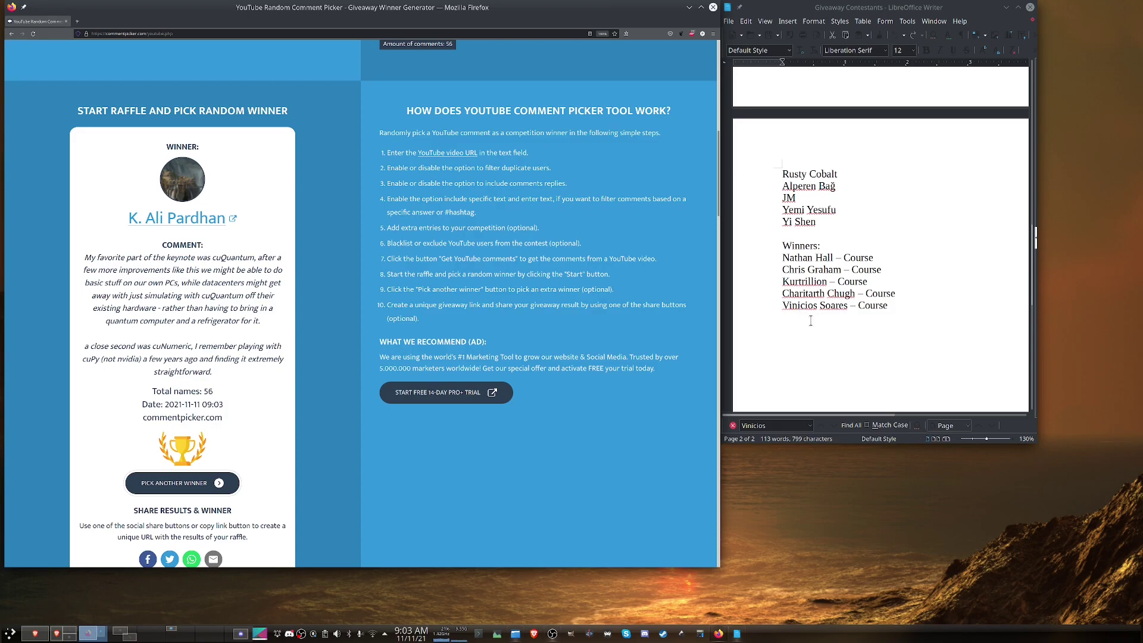
Step: Strike through the newly drawn winner's name in the contestant list
{"action": "scroll", "coordinate": [812, 327], "scroll_direction": "up", "scroll_amount": 5}
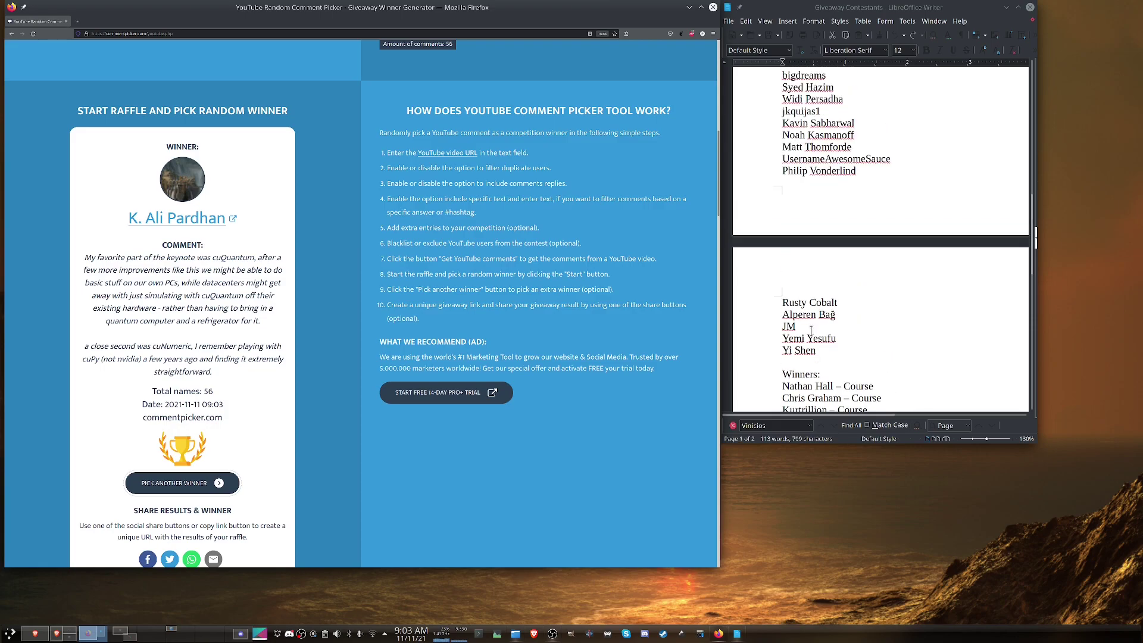
{"action": "scroll", "coordinate": [812, 331], "scroll_direction": "up", "scroll_amount": 12}
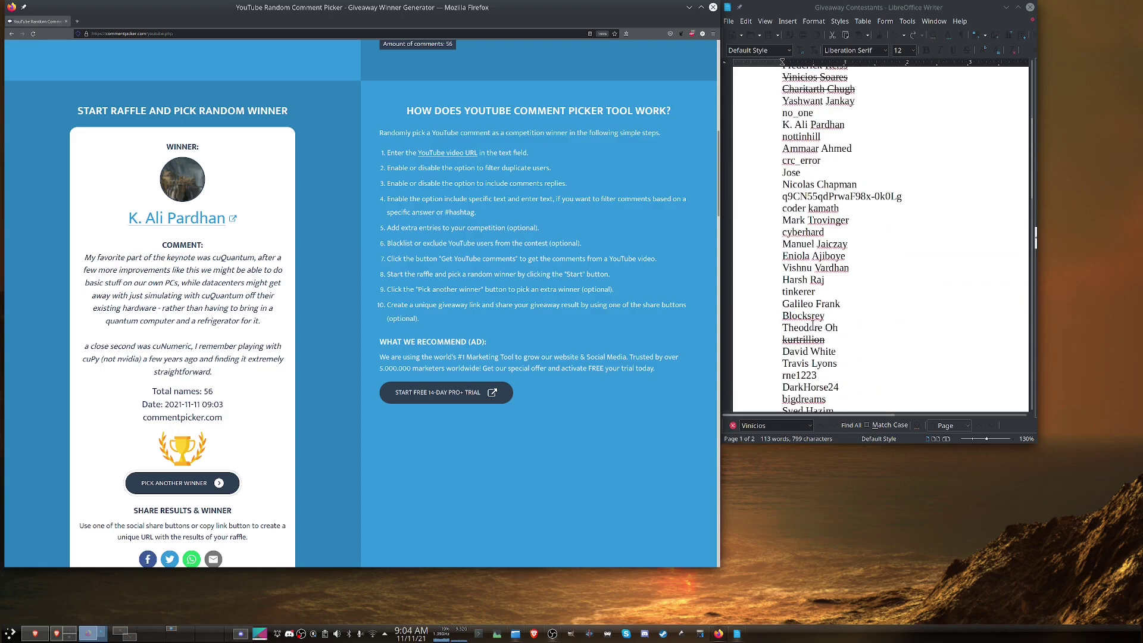
{"action": "scroll", "coordinate": [813, 326], "scroll_direction": "up", "scroll_amount": 2}
{"action": "left_click_drag", "start_coordinate": [784, 188], "coordinate": [846, 190]}
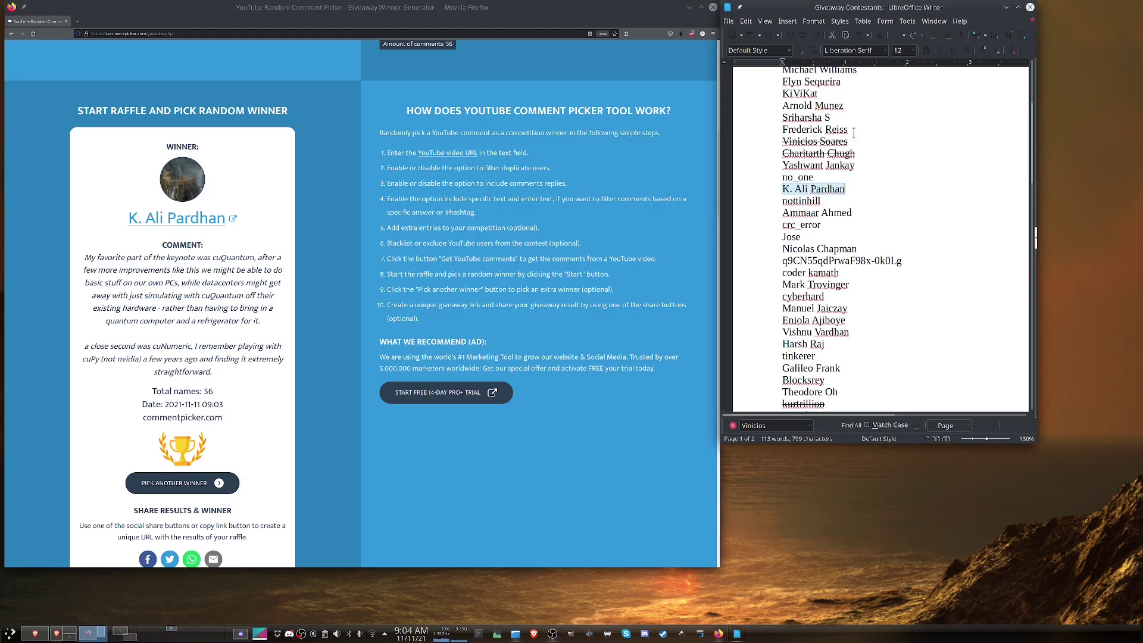
{"action": "left_click", "coordinate": [968, 51]}
Step: Add that winner's name followed by '- Swag' as the sixth Winners entry
{"action": "scroll", "coordinate": [850, 278], "scroll_direction": "down", "scroll_amount": 15}
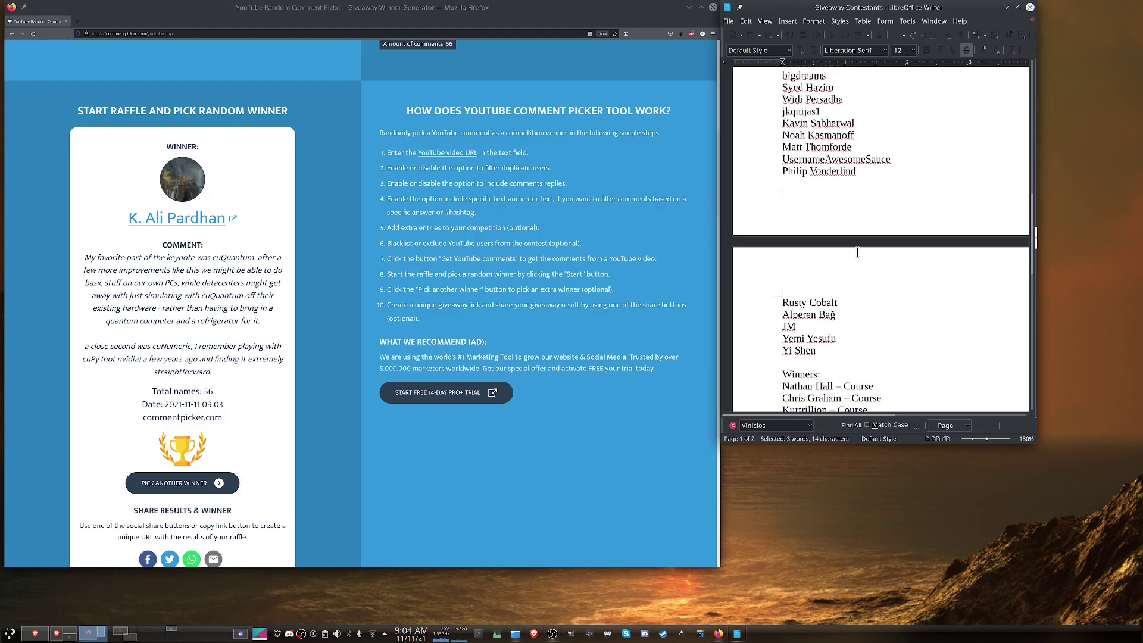
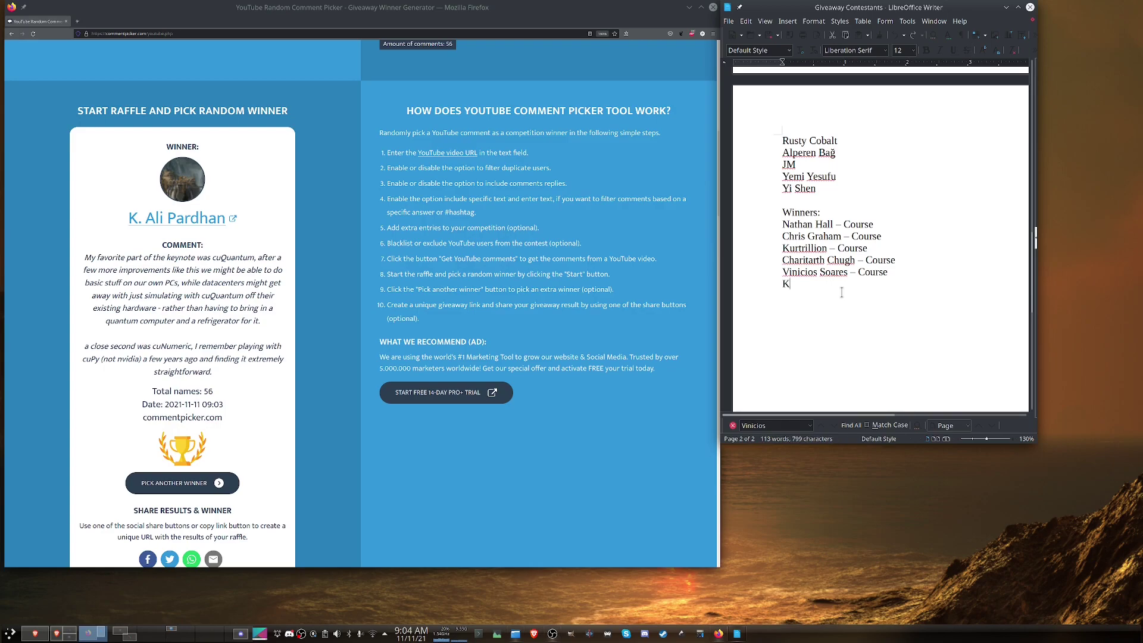
{"action": "type", "text": "- Swag"}
{"action": "key", "text": "Return"}
Step: Draw another random winner in the comment picker
{"action": "left_click", "coordinate": [178, 483]}
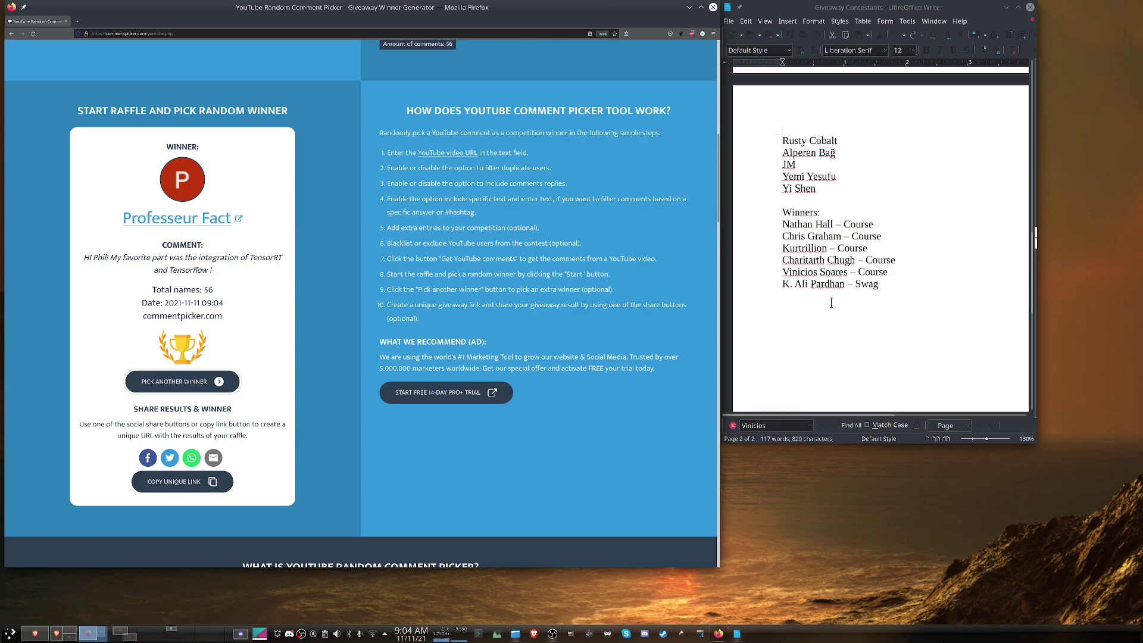
{"action": "scroll", "coordinate": [832, 303], "scroll_direction": "up", "scroll_amount": 8}
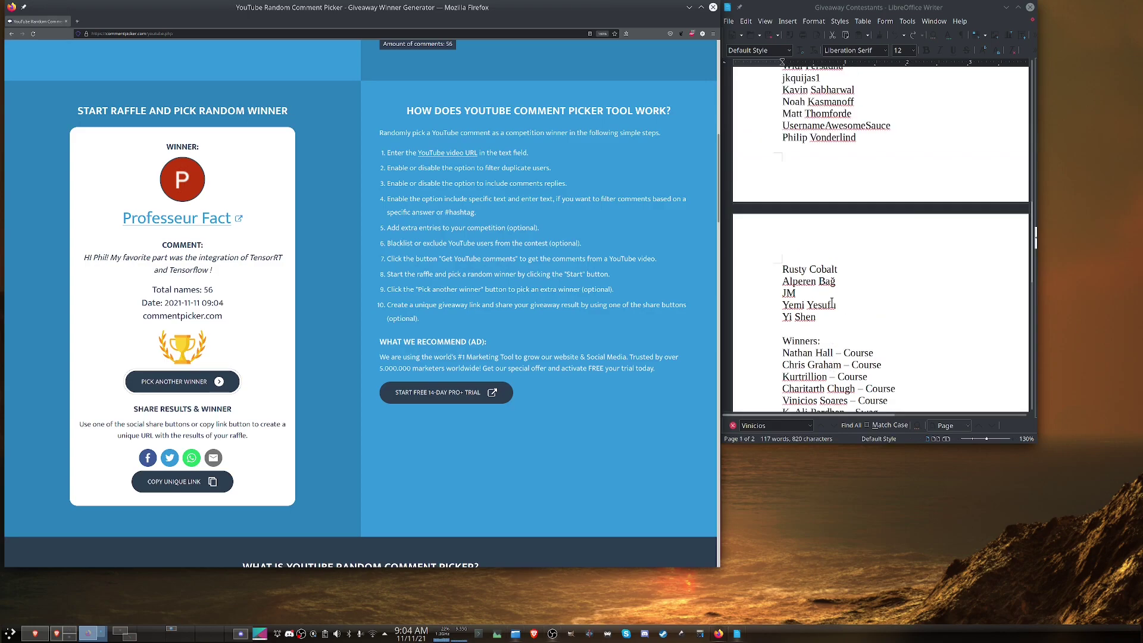
{"action": "key", "text": "ctrl+f"}
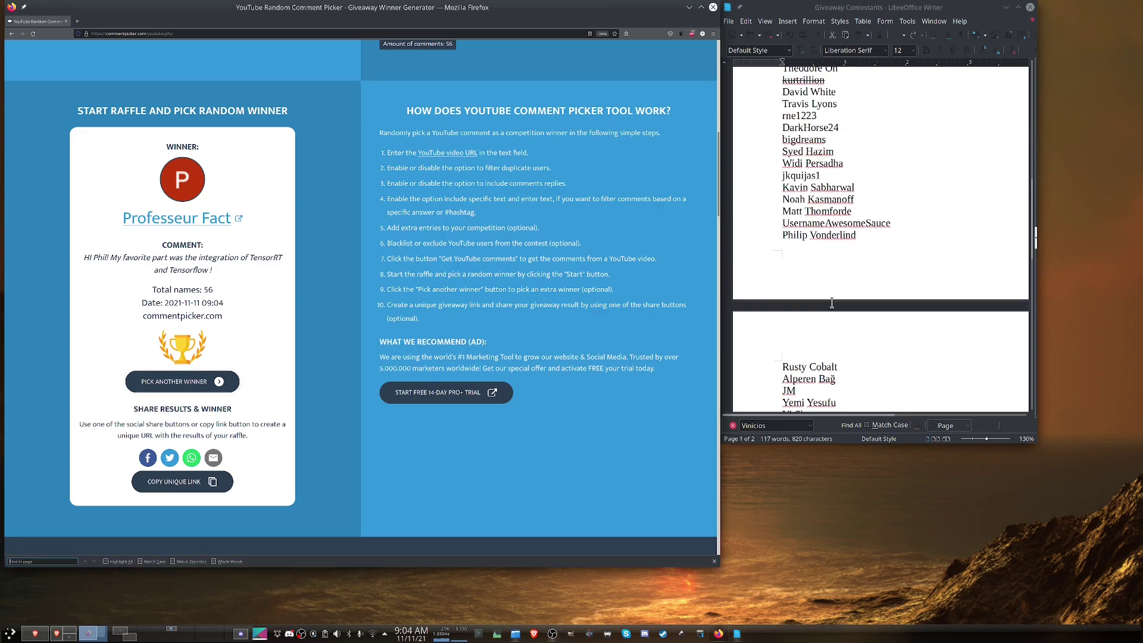
{"action": "key", "text": "Escape"}
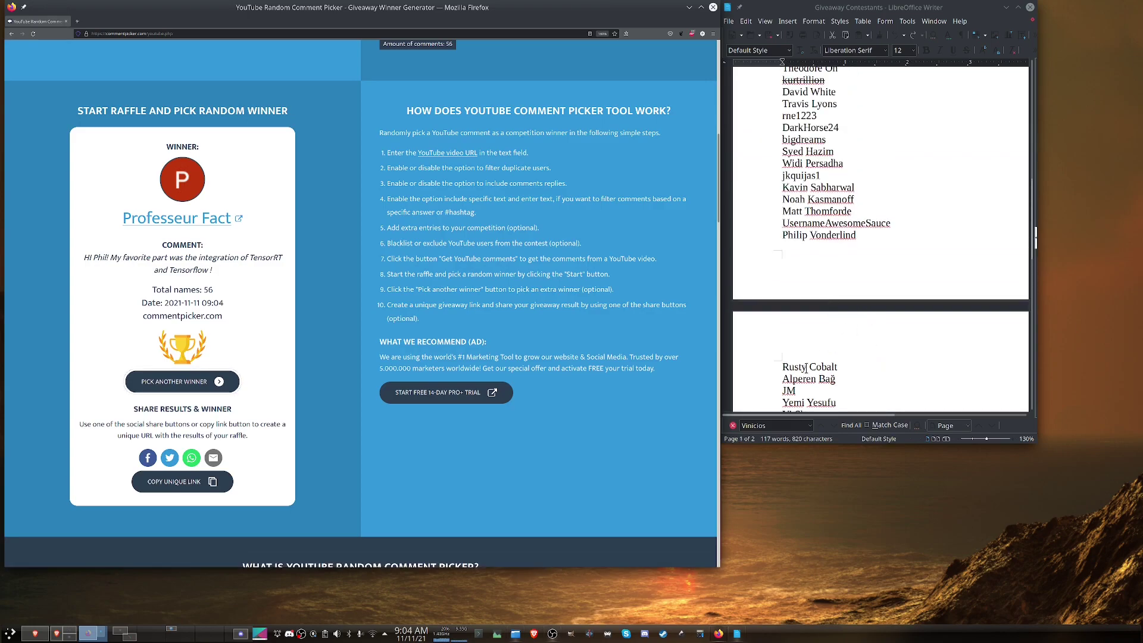
Step: Search the document for the new winner's name and strike it through in the contestant list
{"action": "left_click", "coordinate": [774, 427]}
{"action": "double_click", "coordinate": [774, 427]}
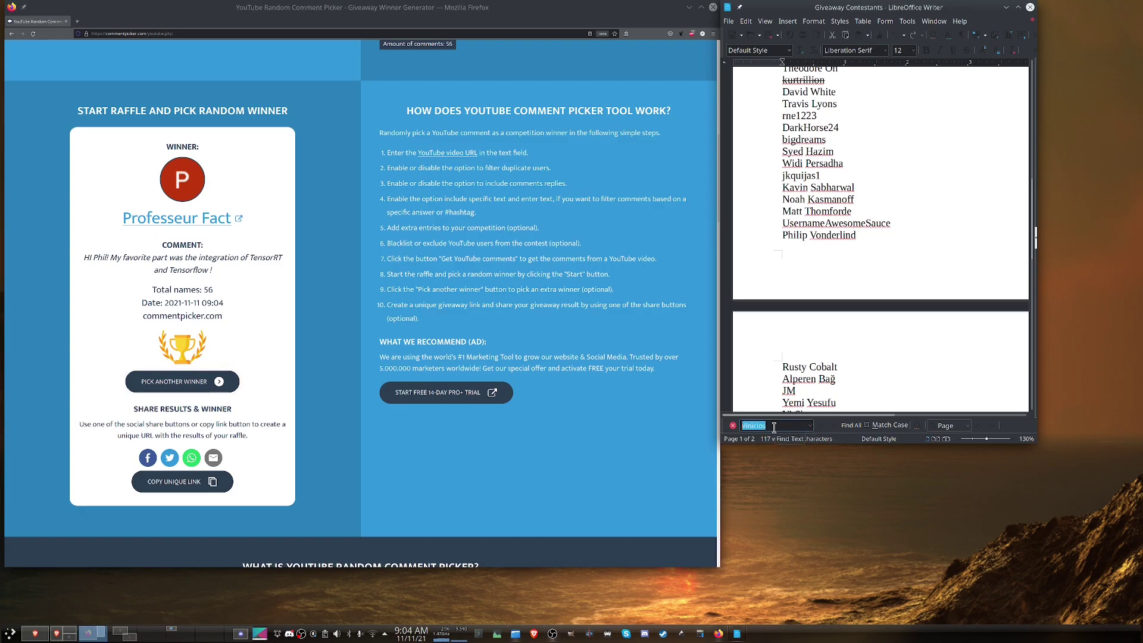
{"action": "key", "text": "BackSpace"}
{"action": "type", "text": "Professeur"}
{"action": "key", "text": "Return"}
{"action": "left_click_drag", "start_coordinate": [848, 177], "coordinate": [781, 177]}
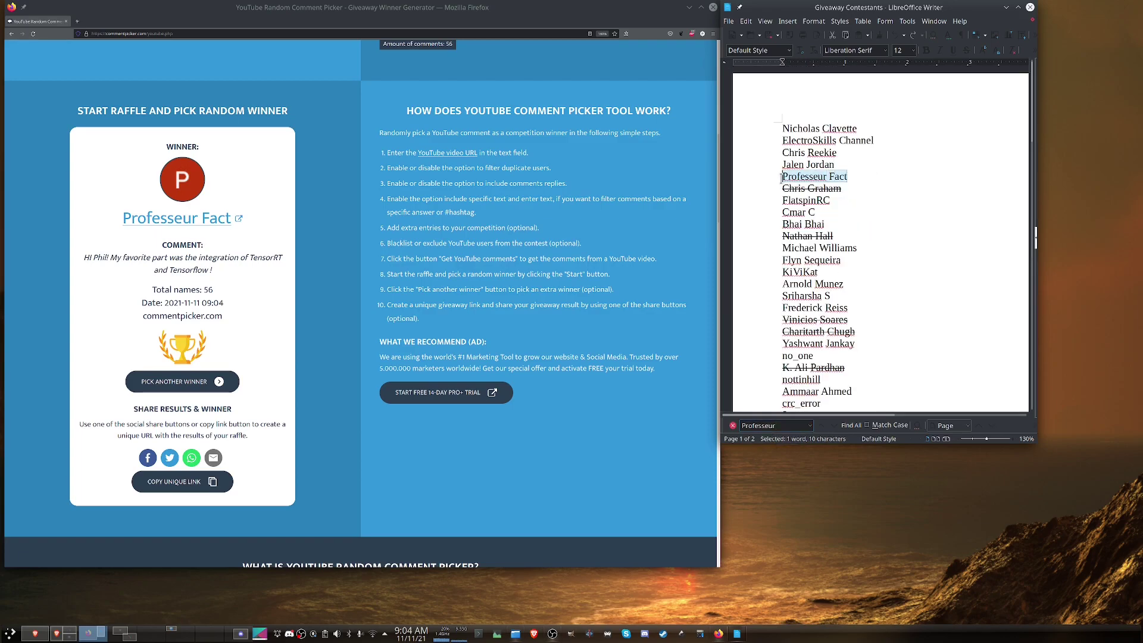
{"action": "left_click", "coordinate": [966, 52]}
{"action": "left_click", "coordinate": [878, 262]}
Step: Append the winner's name with '- GPU' at the end of the Winners list
{"action": "scroll", "coordinate": [878, 262], "scroll_direction": "down", "scroll_amount": 15}
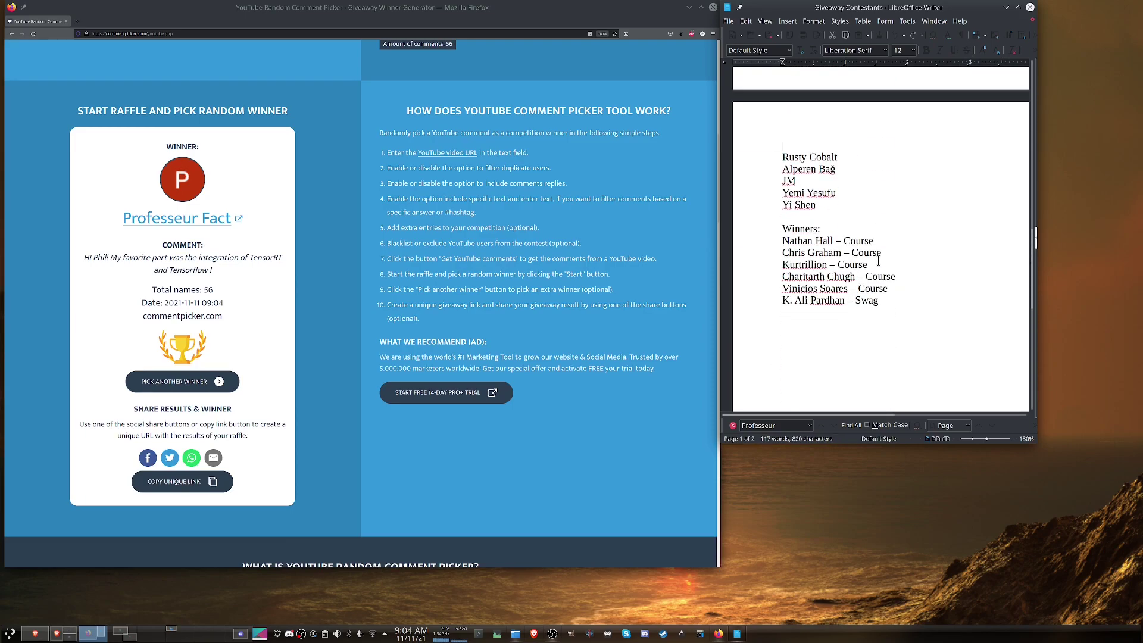
{"action": "key", "text": "ctrl+End"}
{"action": "type", "text": "P"}
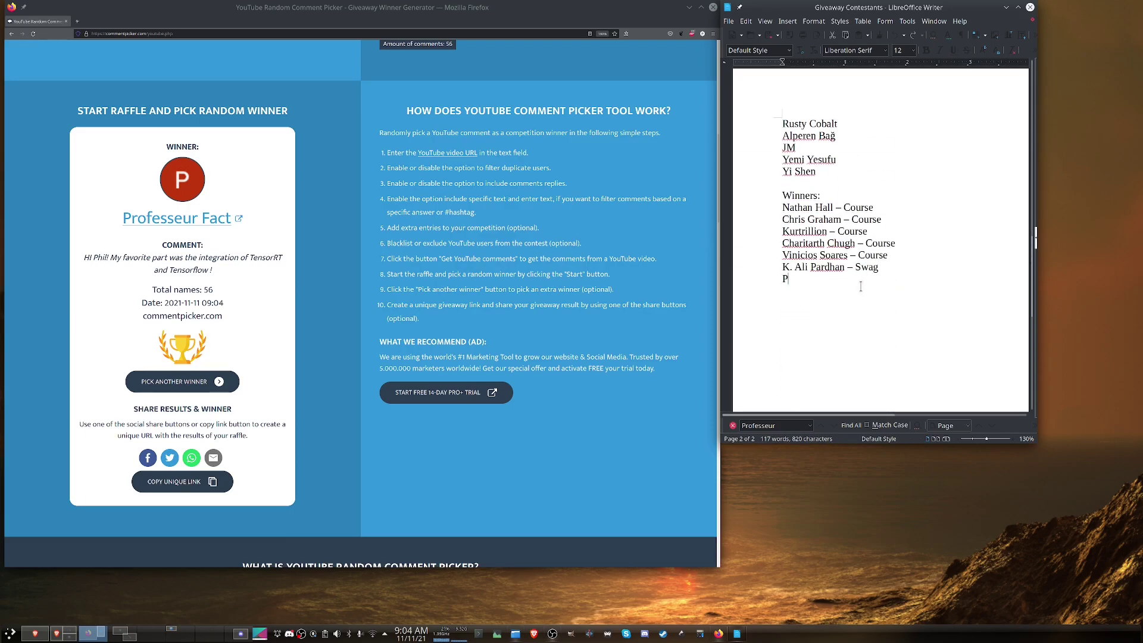
{"action": "type", "text": "rofesseur Fact - GPU"}
{"action": "key", "text": "Return"}
{"action": "left_click_drag", "start_coordinate": [781, 280], "coordinate": [880, 279]}
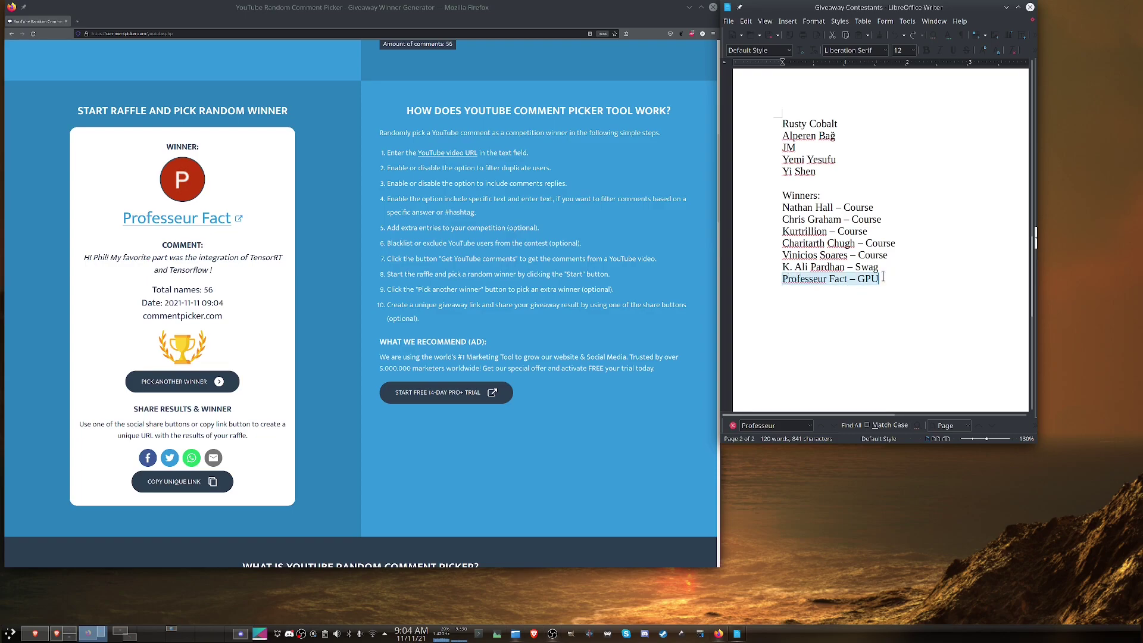
{"action": "left_click", "coordinate": [845, 278]}
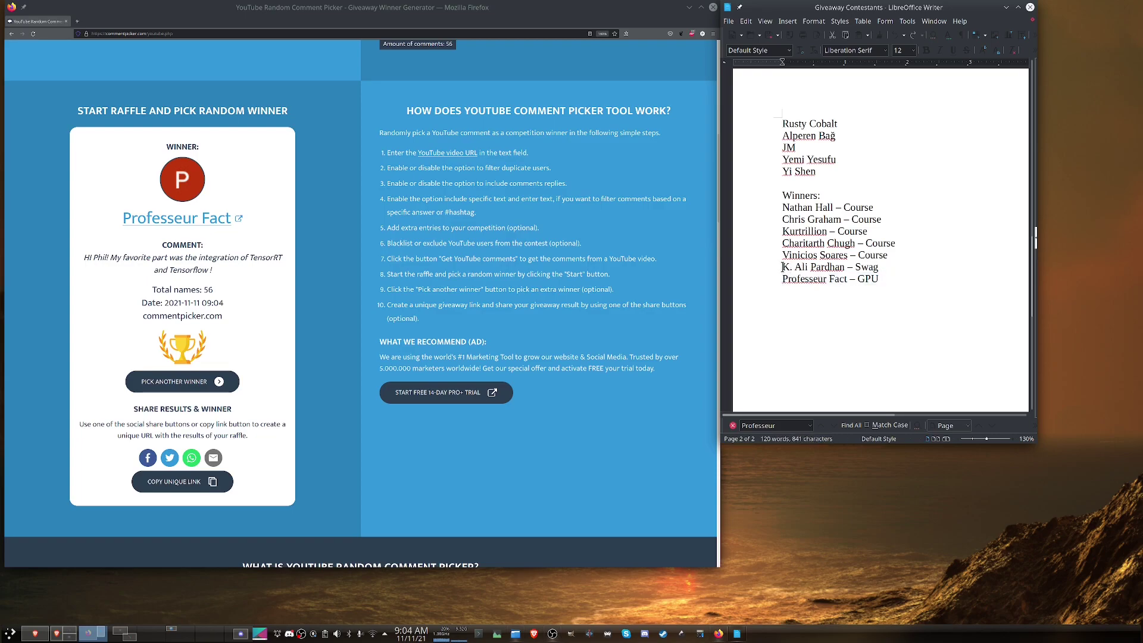
{"action": "mouse_move", "coordinate": [782, 267]}
{"action": "left_mouse_down"}
{"action": "mouse_move", "coordinate": [888, 274]}
{"action": "mouse_move", "coordinate": [783, 265]}
{"action": "left_mouse_up"}
{"action": "left_click", "coordinate": [883, 269]}
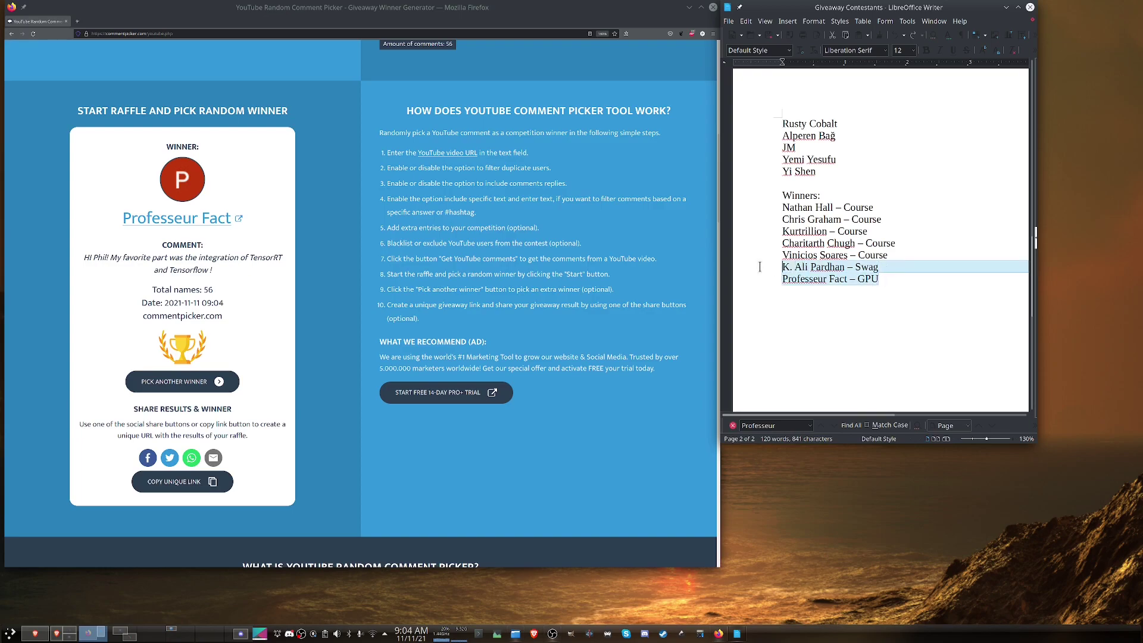
{"action": "left_click", "coordinate": [799, 281]}
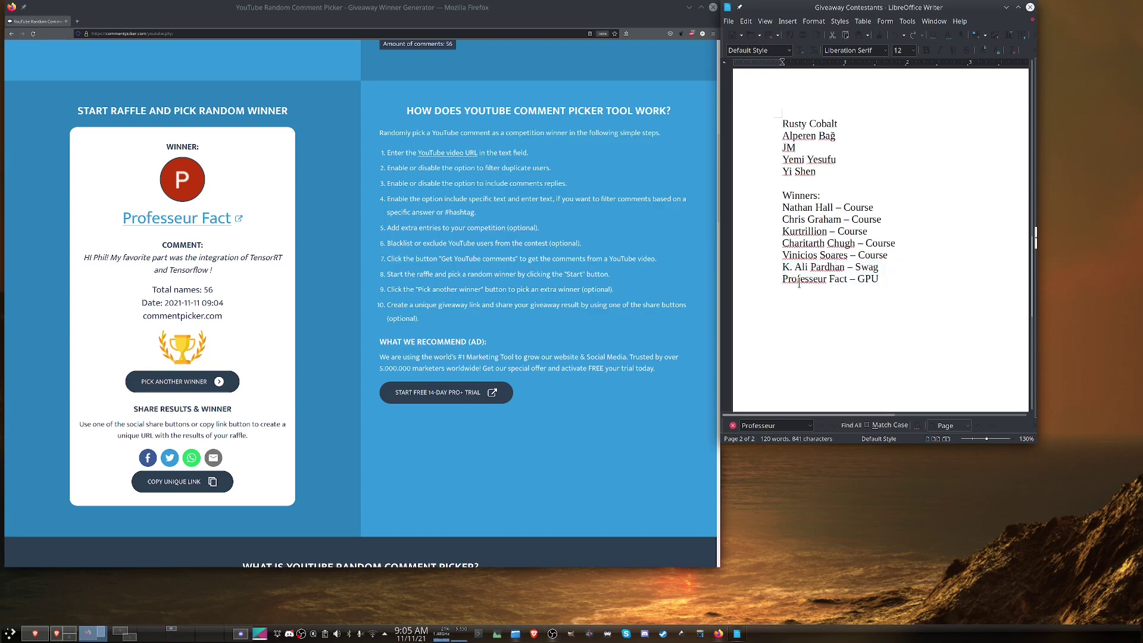